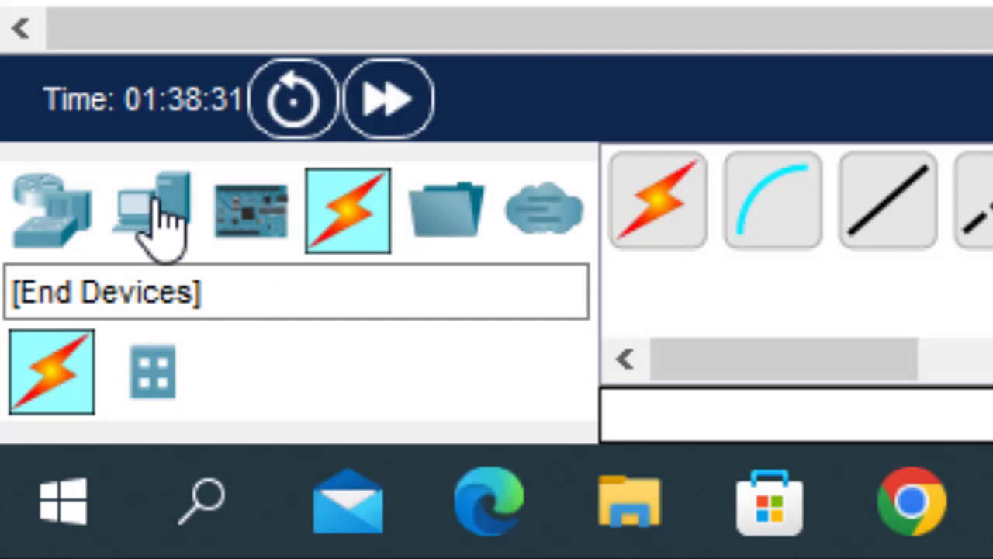
- Place three PC end devices side by side in the empty workspace
click(159, 222)
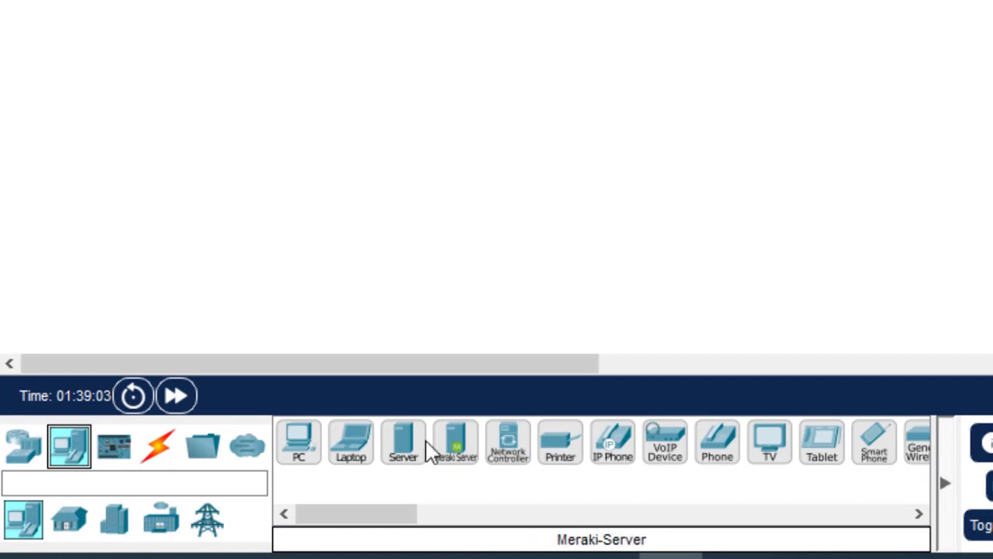
click(299, 444)
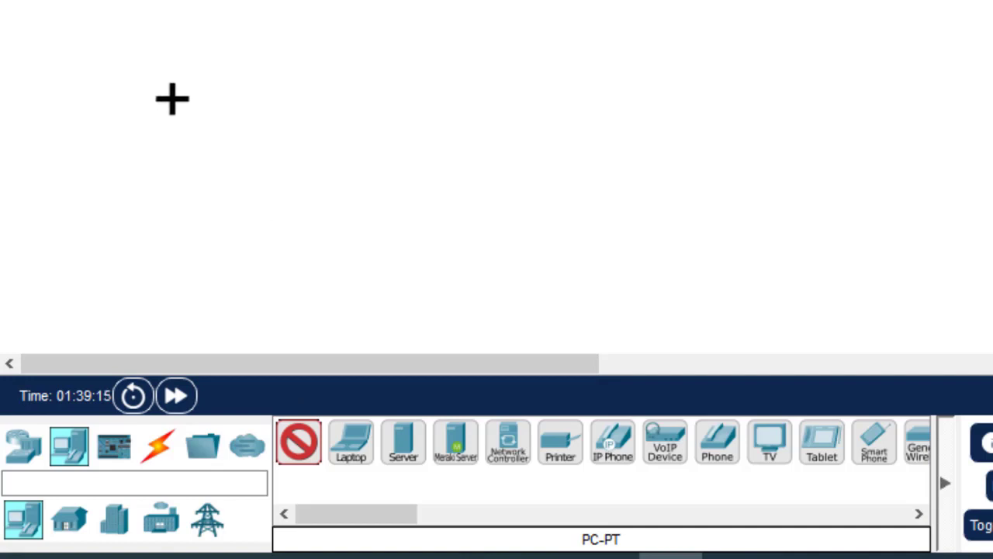
click(171, 113)
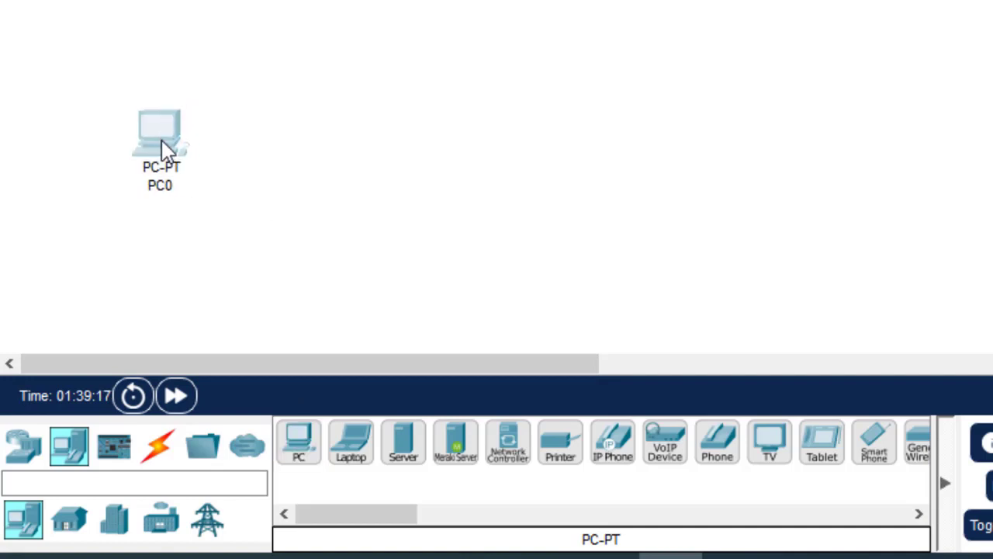
click(303, 446)
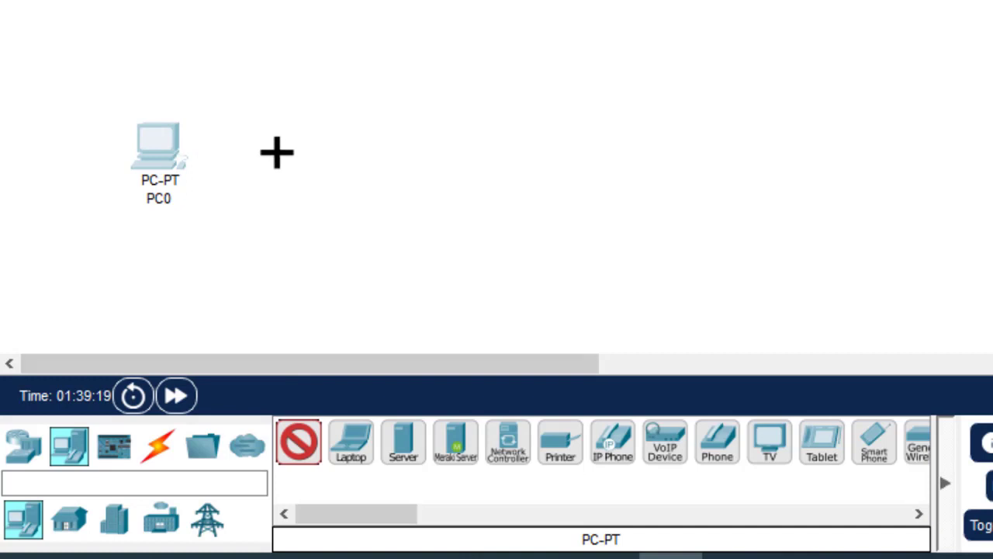
click(272, 151)
click(299, 442)
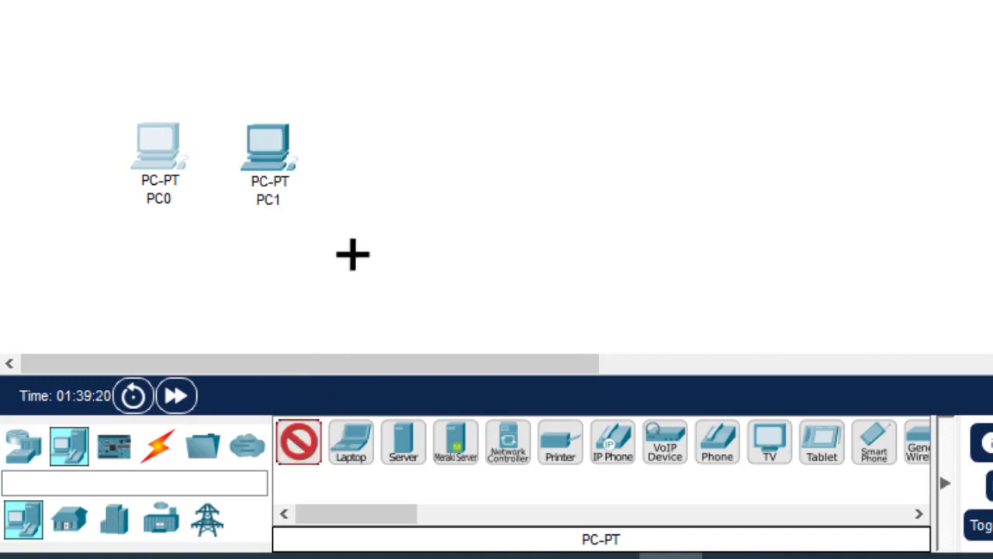
click(409, 148)
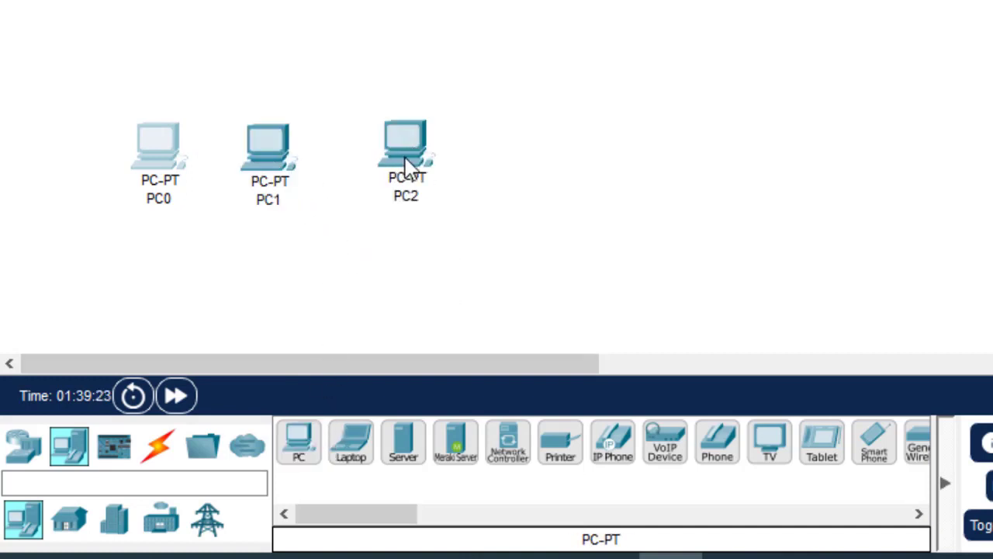
- Reposition PC1 and PC2 so the three PCs are roughly evenly spaced in a row
drag(406, 163, 463, 151)
drag(287, 163, 322, 156)
mouse_move(461, 147)
mouse_down()
mouse_move(435, 163)
mouse_move(442, 150)
mouse_up()
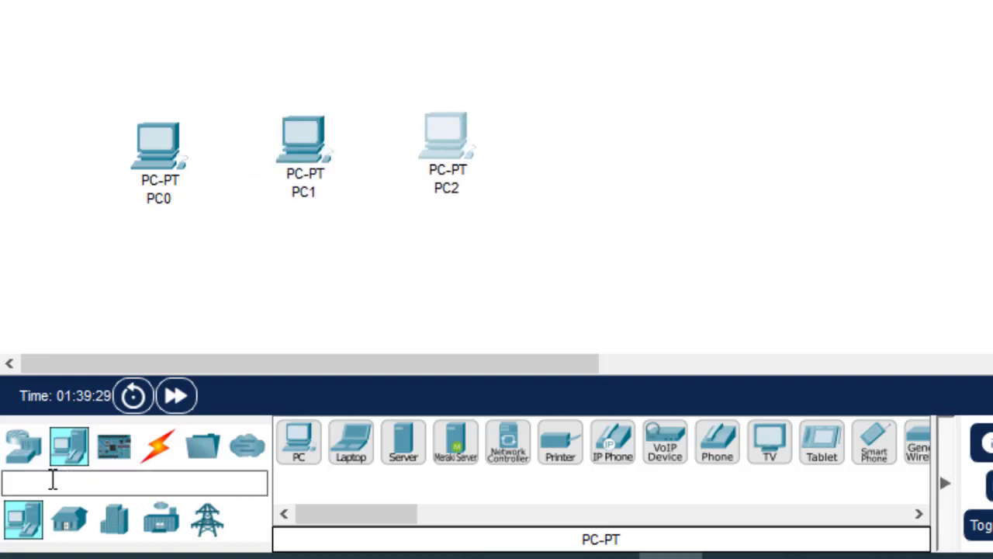
- Add a 2960 switch to the workspace, centred above the three PCs
click(26, 445)
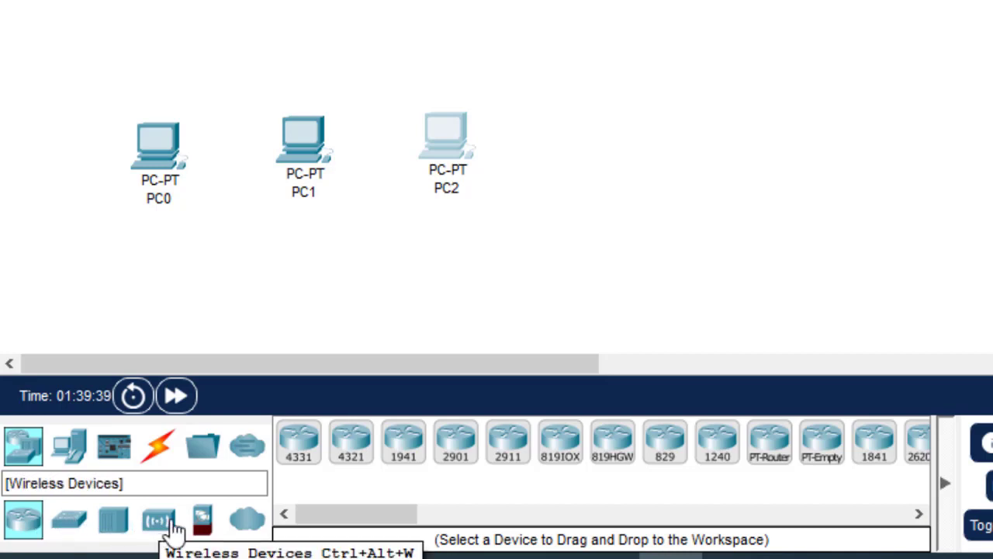
click(68, 527)
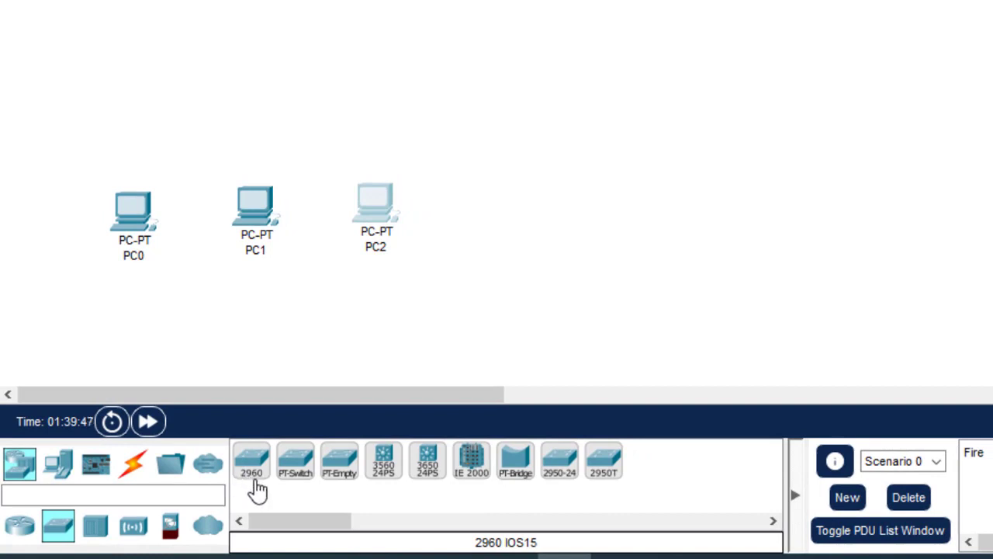
click(248, 468)
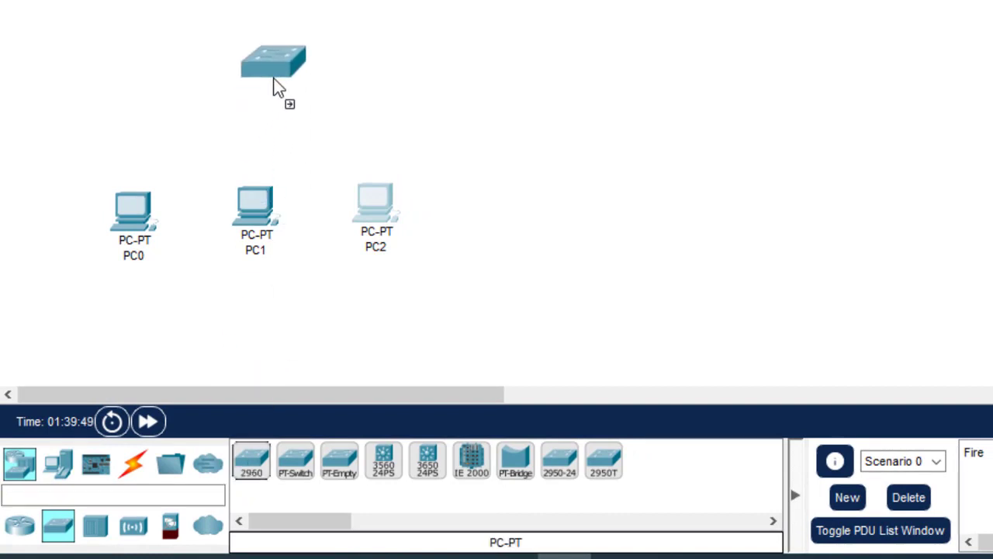
click(273, 77)
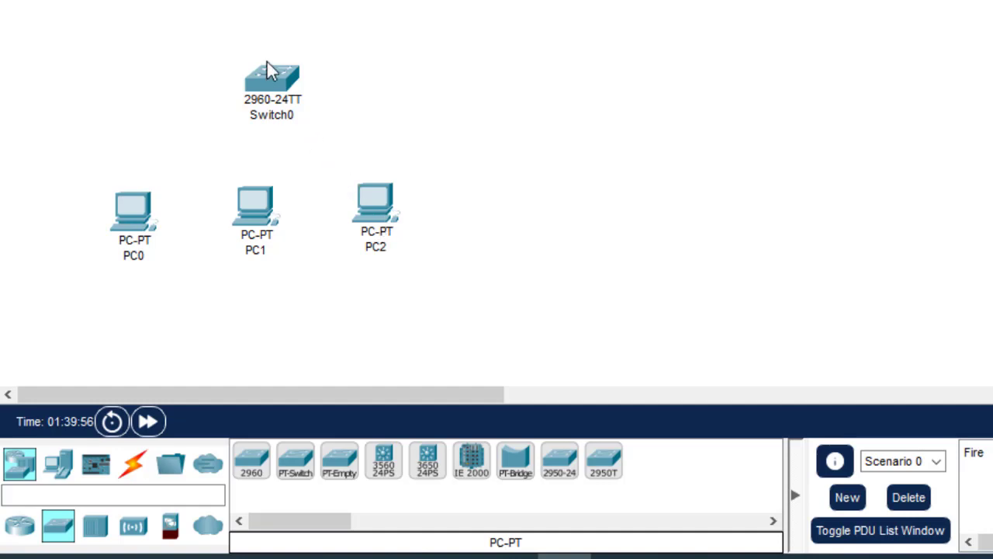
- Connect PC0, PC1 and PC2 to Switch0 with the automatically chosen connection type, and slightly adjust the positions of PC2 and PC1
click(135, 469)
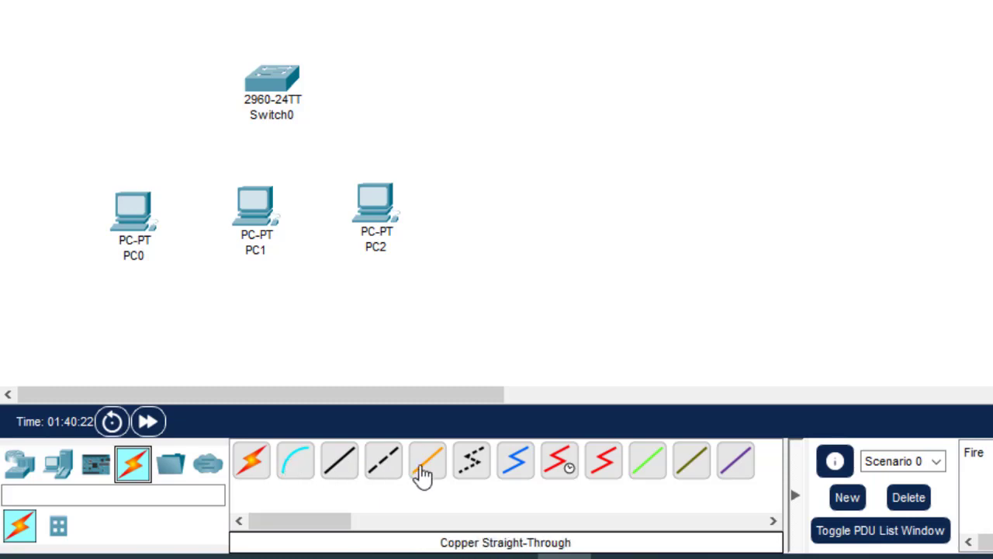
click(256, 464)
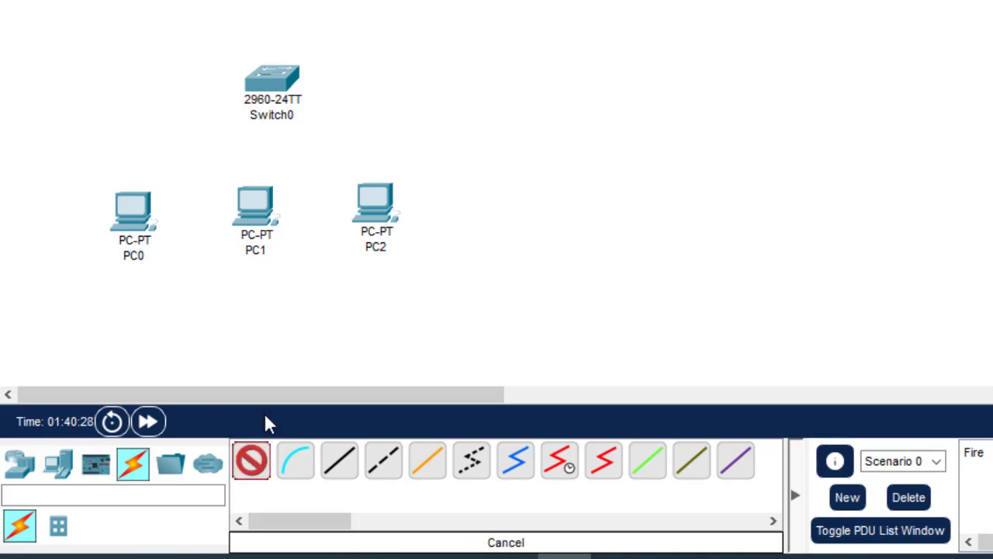
click(145, 208)
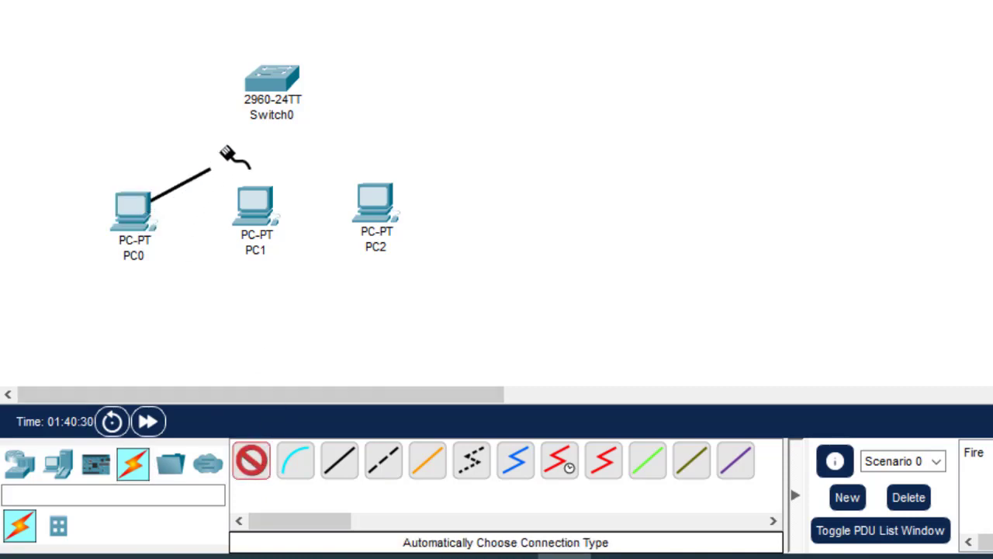
click(280, 87)
click(252, 461)
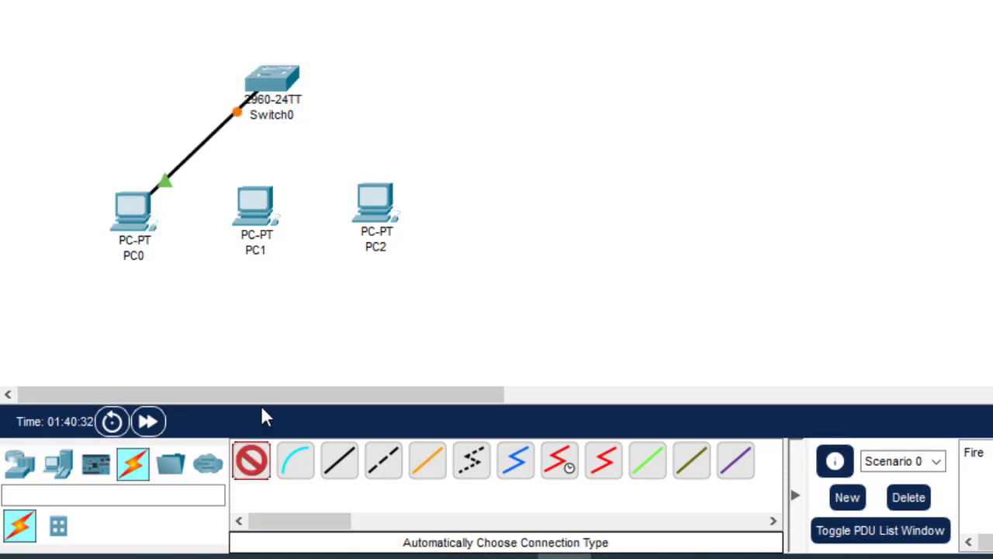
click(259, 210)
click(270, 82)
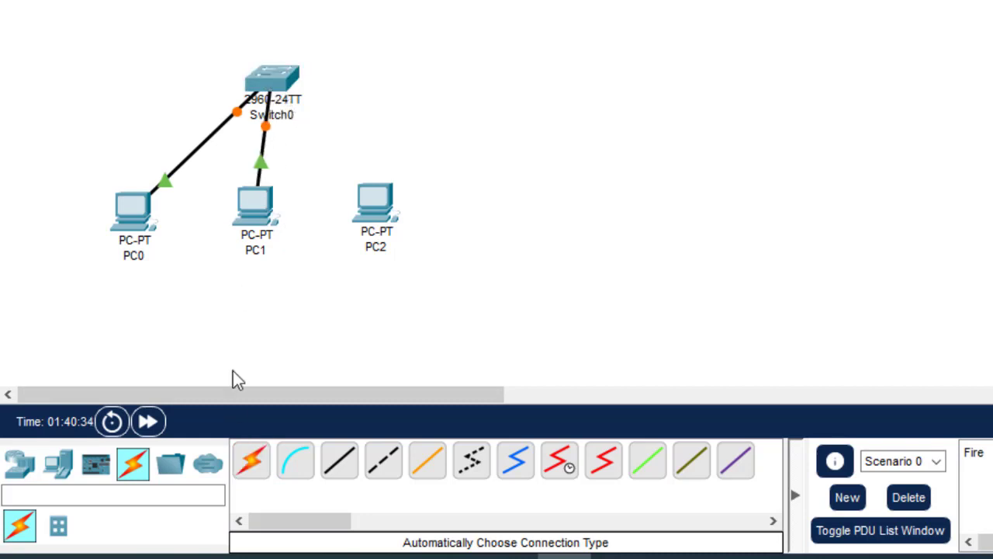
click(250, 465)
click(379, 205)
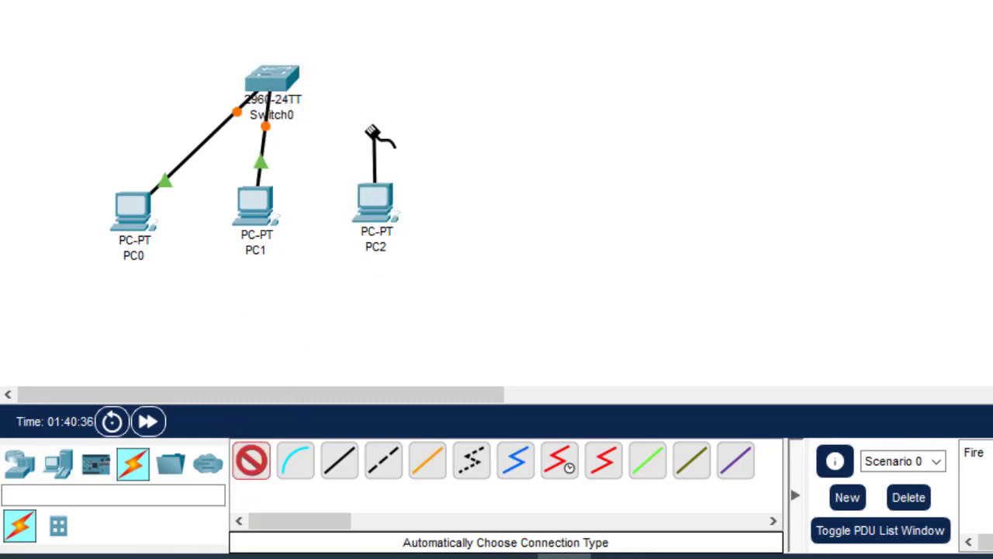
click(285, 87)
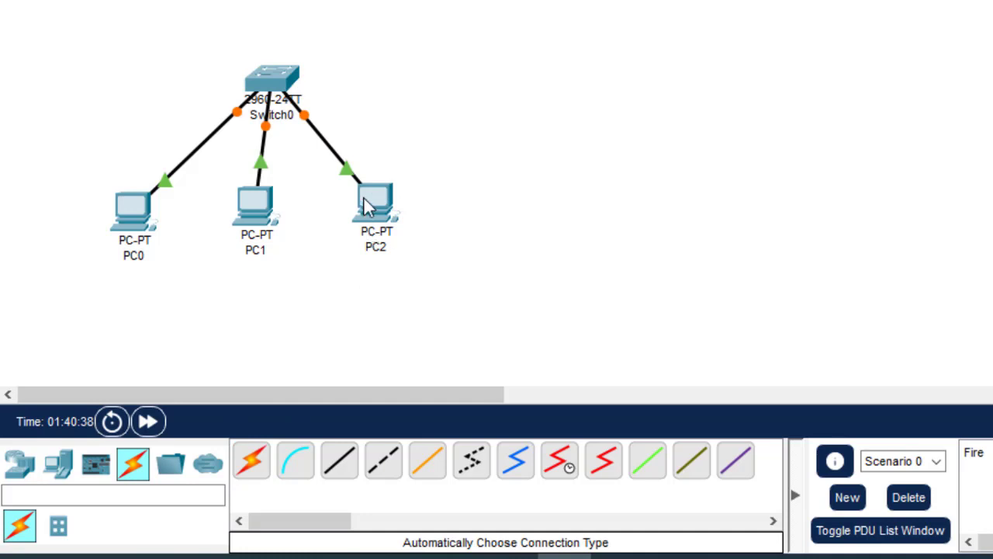
drag(366, 199, 380, 205)
drag(272, 204, 266, 213)
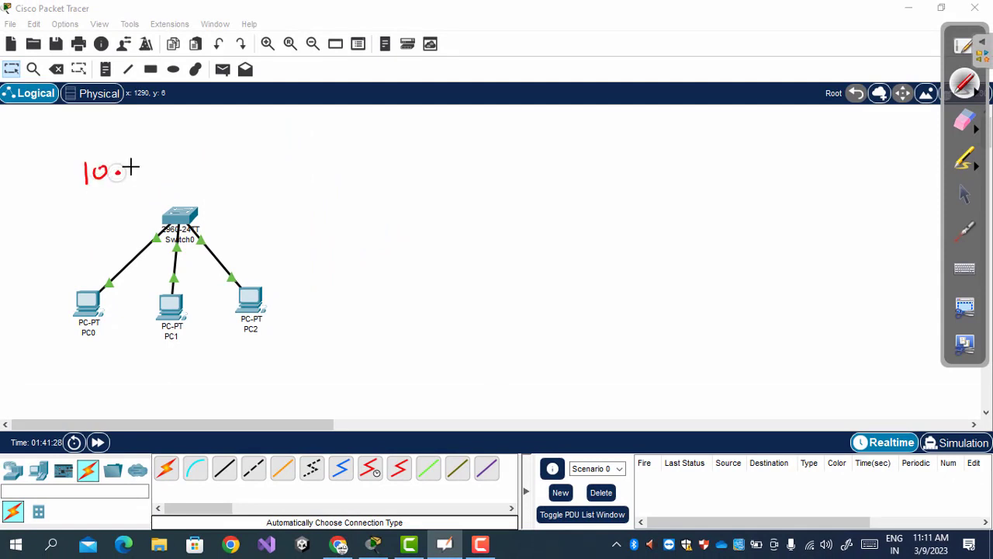
- Handwrite the network address 10.0.0.0 above the switch under an underlined "Network" heading, with an arrow to "Class A"
drag(132, 166, 208, 153)
click(196, 166)
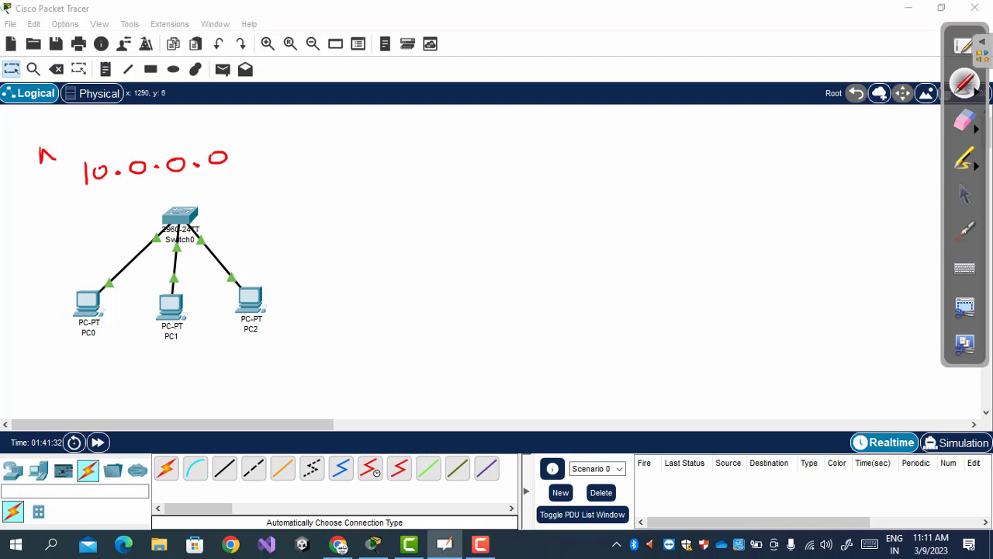
mouse_move(116, 130)
mouse_down()
mouse_move(138, 130)
mouse_move(141, 143)
mouse_up()
drag(154, 124, 155, 141)
drag(40, 164, 153, 140)
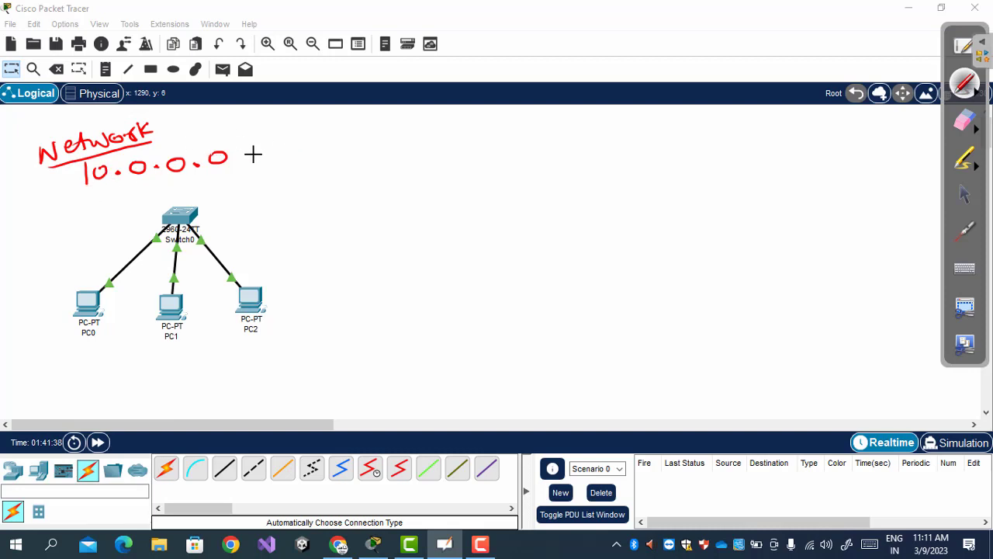
drag(268, 152, 395, 143)
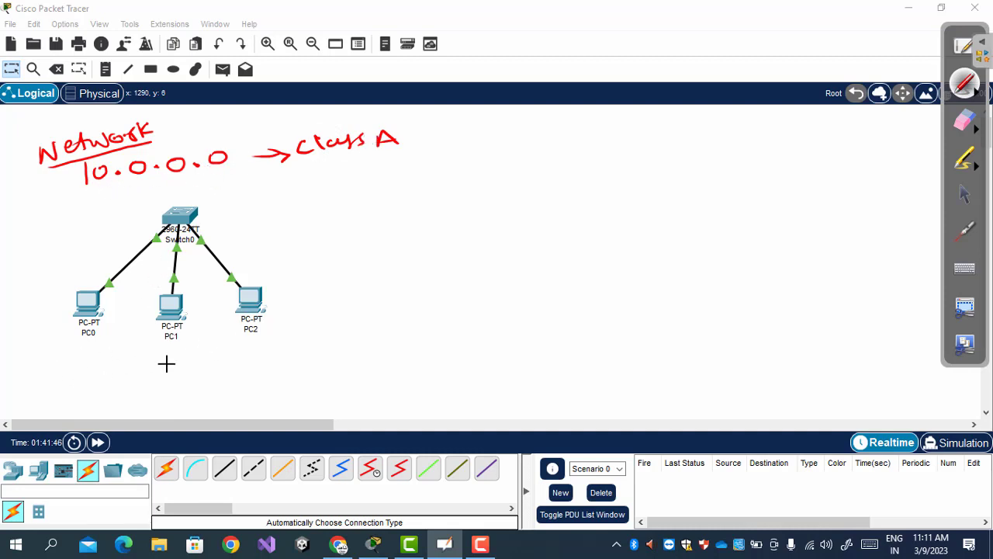
- Handwrite the first three octets, "10.0.0.", below PC0
mouse_move(26, 361)
mouse_down()
mouse_move(28, 379)
mouse_move(44, 365)
mouse_move(117, 370)
mouse_up()
click(59, 374)
click(93, 370)
click(118, 369)
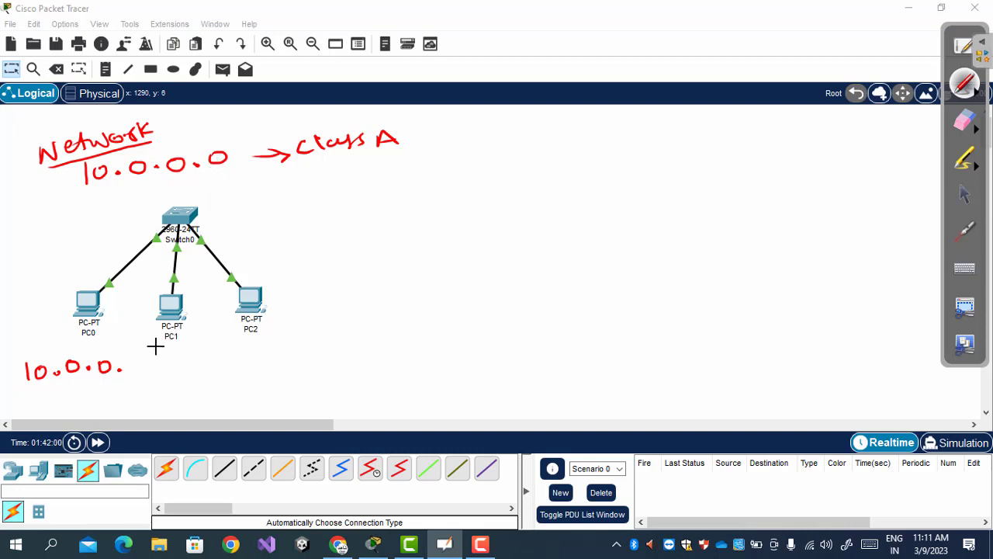
- Handwrite the octet range 0-255 in the empty area beside the topology, underline it, and circle the 0
mouse_move(572, 147)
mouse_down()
mouse_move(588, 151)
mouse_move(571, 149)
mouse_up()
mouse_move(597, 157)
mouse_down()
mouse_move(641, 163)
mouse_move(652, 148)
mouse_move(704, 140)
mouse_up()
drag(575, 187, 696, 180)
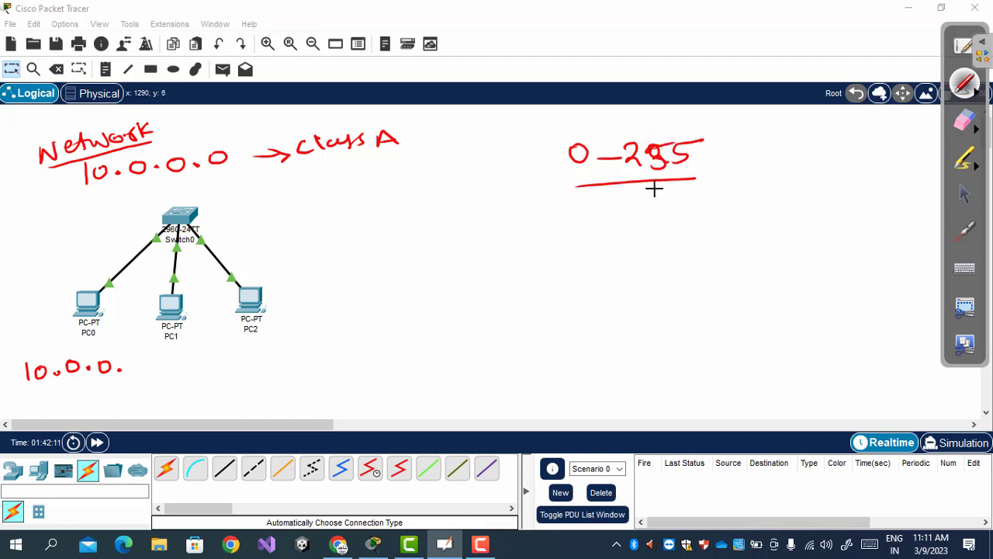
drag(565, 138, 564, 166)
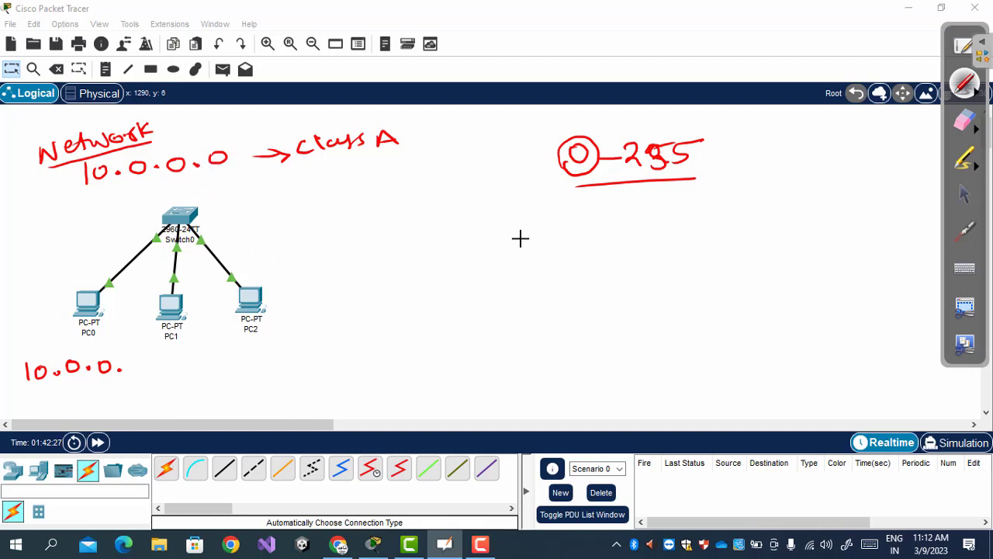
- Handwrite 10.0.0.1 in a box below the octet range and label it "Router" with an arrow
mouse_move(472, 242)
mouse_down()
mouse_move(473, 265)
mouse_move(490, 247)
mouse_move(513, 256)
mouse_move(576, 242)
mouse_up()
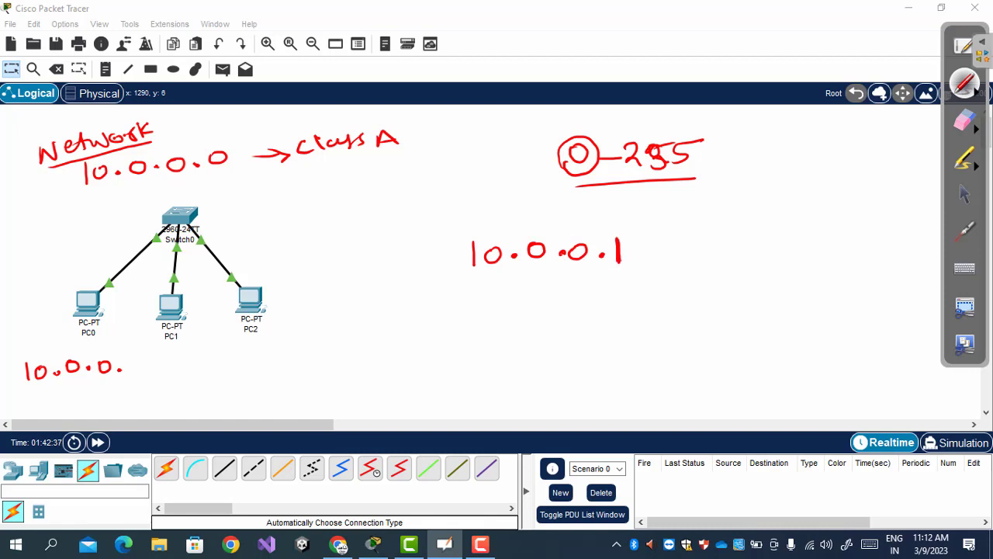
mouse_move(453, 229)
mouse_down()
mouse_move(458, 278)
mouse_move(504, 229)
mouse_move(641, 256)
mouse_move(461, 278)
mouse_up()
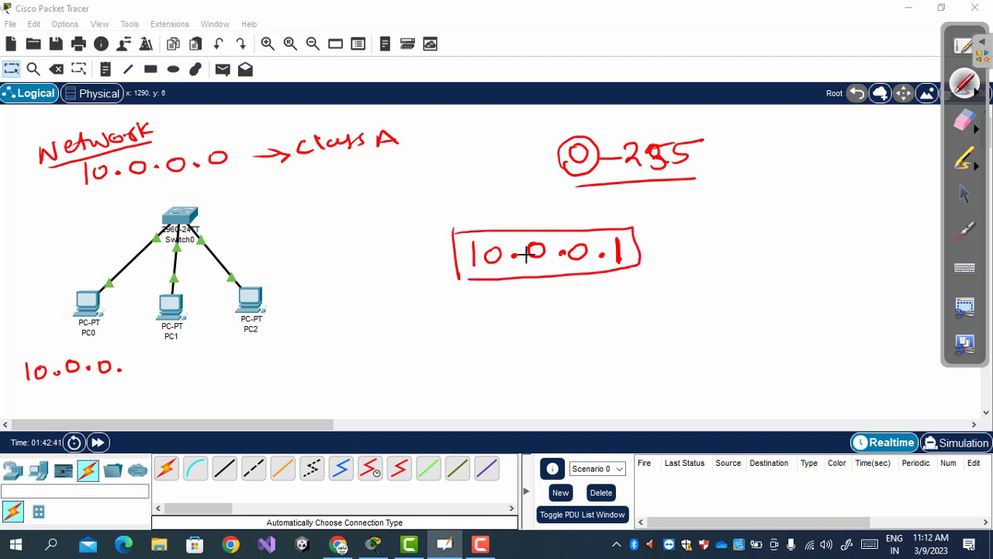
mouse_move(649, 247)
mouse_down()
mouse_move(683, 243)
mouse_move(679, 260)
mouse_up()
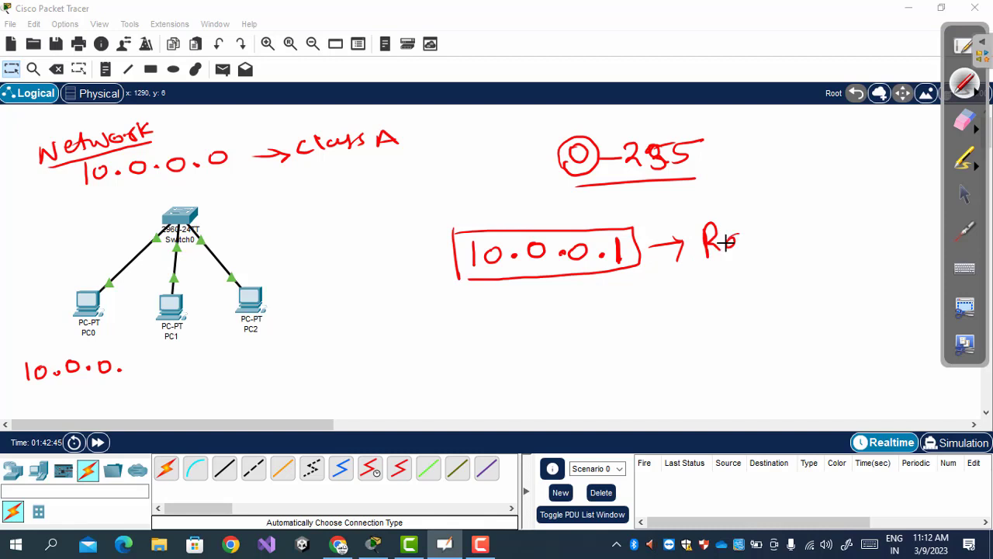
drag(783, 238, 793, 226)
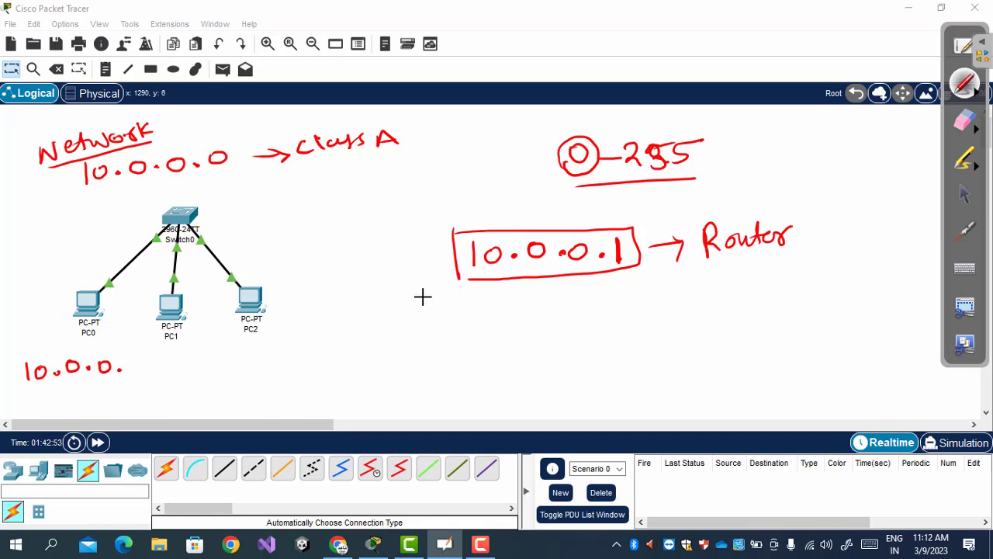
- Circle PC0 while completing its address as 10.0.0.10, and handwrite 10.0.0.11 below PC1
drag(65, 306, 81, 281)
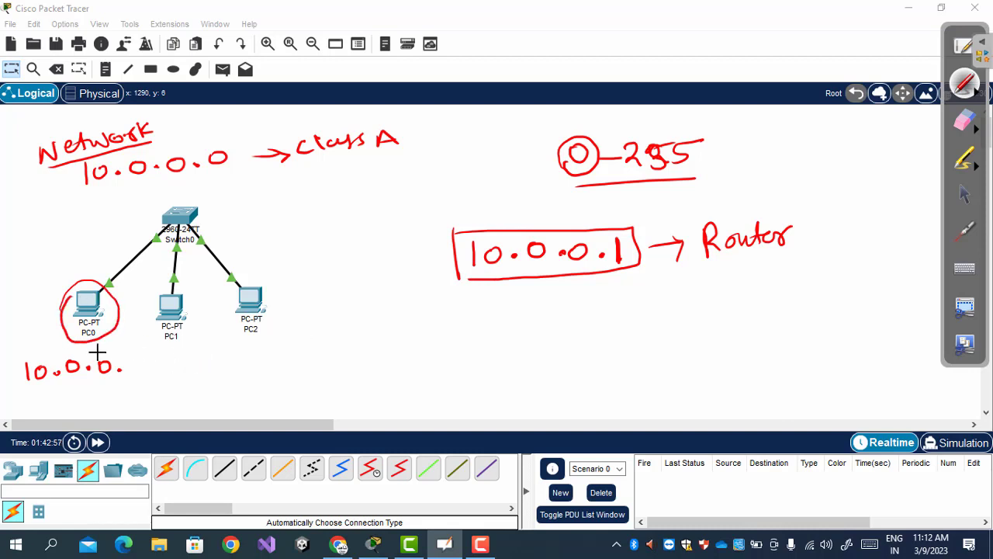
drag(138, 361, 137, 364)
mouse_move(161, 362)
mouse_down()
mouse_move(165, 377)
mouse_move(174, 364)
mouse_move(246, 372)
mouse_up()
click(184, 374)
click(206, 371)
click(225, 371)
- Draw an arrow from PC2 and handwrite its address 10.0.0.12 beneath it
mouse_move(271, 338)
mouse_down()
mouse_move(288, 335)
mouse_move(288, 378)
mouse_move(301, 366)
mouse_move(382, 370)
mouse_up()
click(312, 371)
click(342, 370)
click(370, 367)
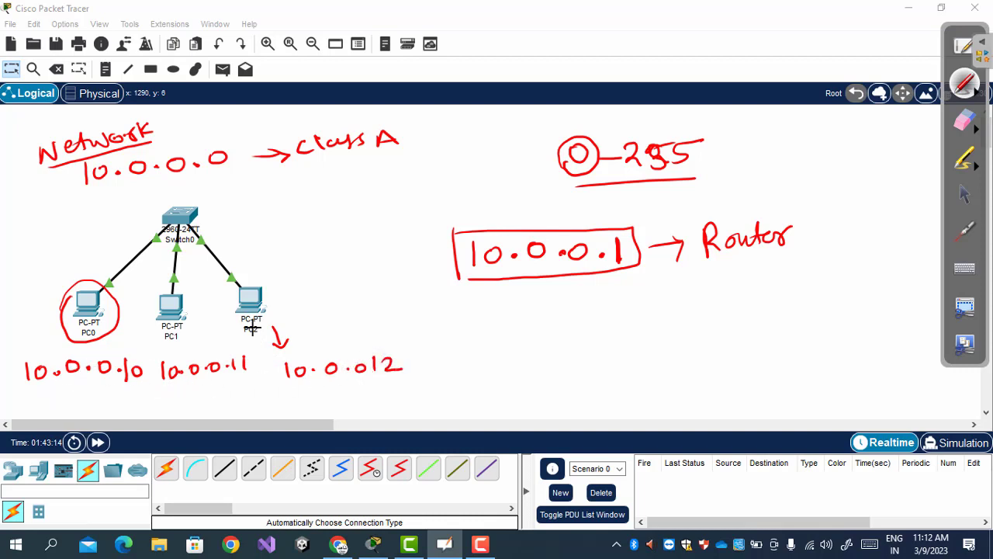
- Switch to the OpenBoard page, circle the class A default subnet mask 255.0.0.0, and return to annotating Packet Tracer with the pen
click(959, 53)
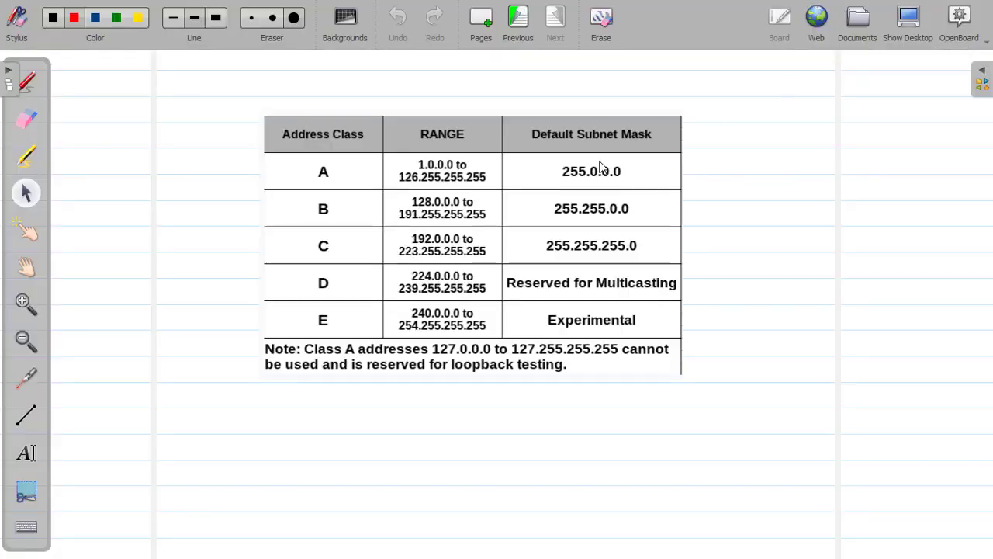
click(31, 84)
mouse_move(607, 182)
mouse_down()
mouse_move(644, 172)
mouse_move(560, 153)
mouse_move(584, 193)
mouse_up()
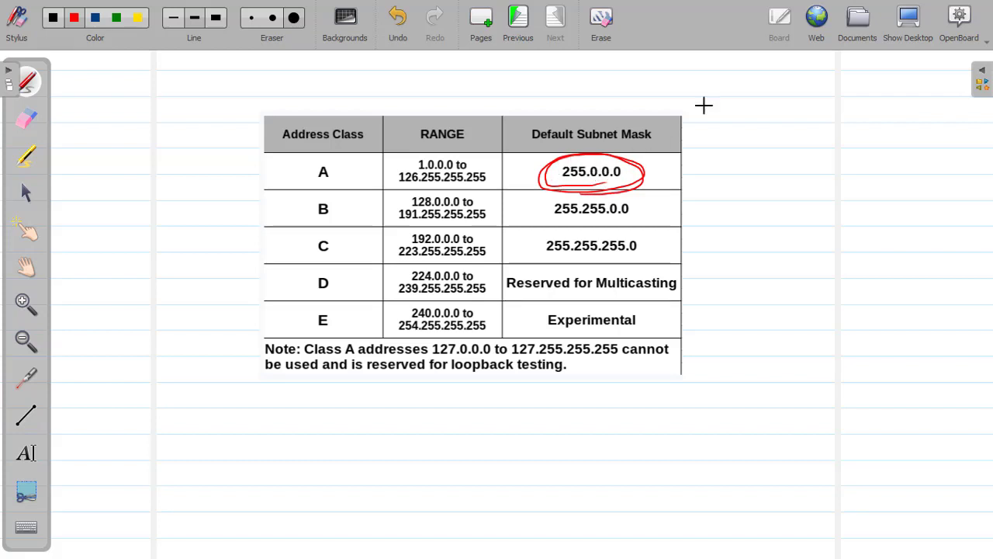
click(896, 40)
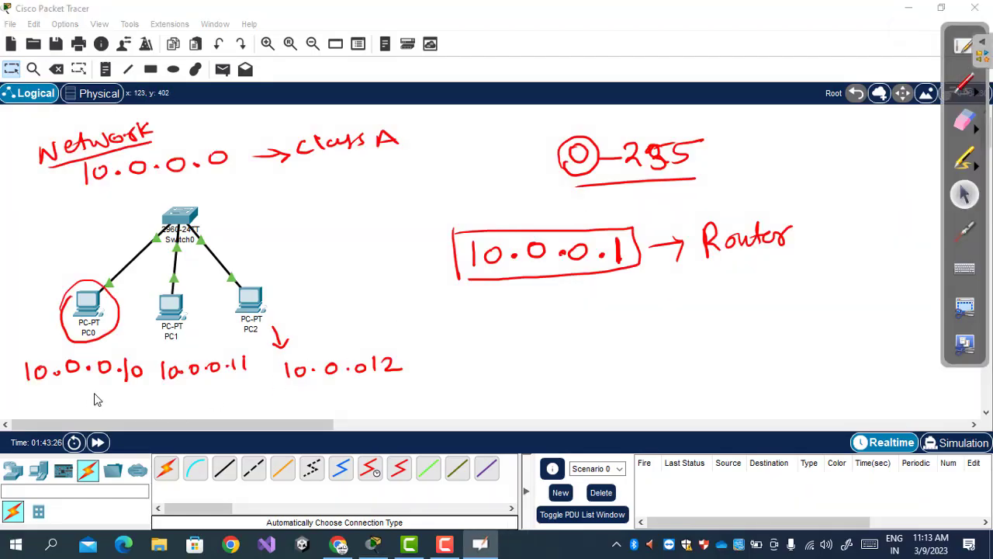
click(970, 87)
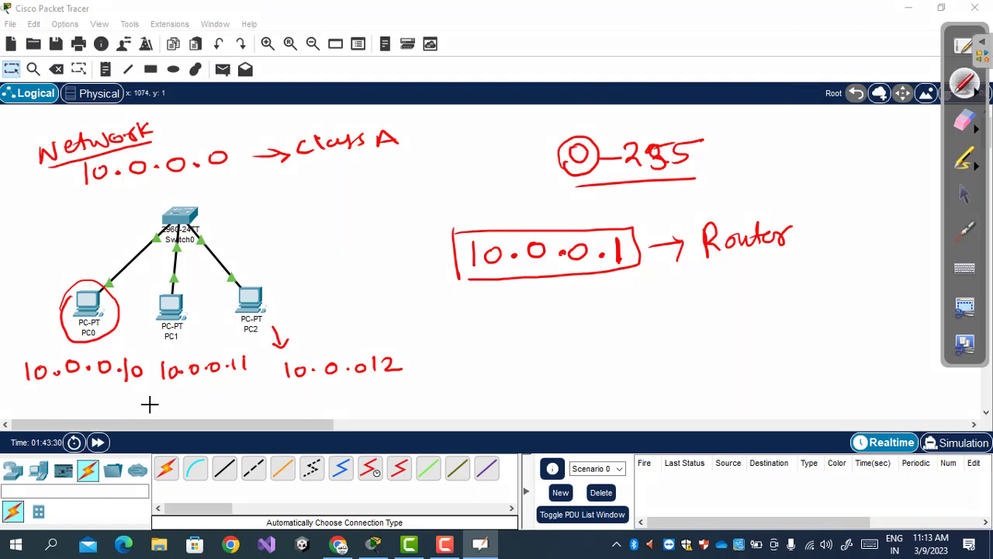
- Handwrite the subnet mask 255.0.0.0 beneath the handwritten PC addresses
mouse_move(143, 401)
mouse_down()
mouse_move(158, 412)
mouse_move(185, 402)
mouse_move(294, 405)
mouse_up()
click(280, 402)
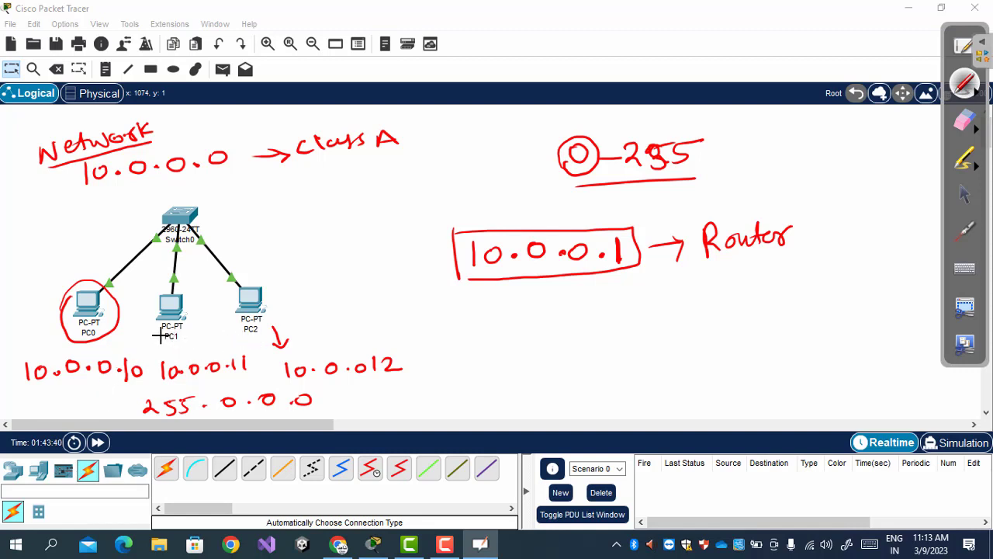
click(965, 194)
click(967, 91)
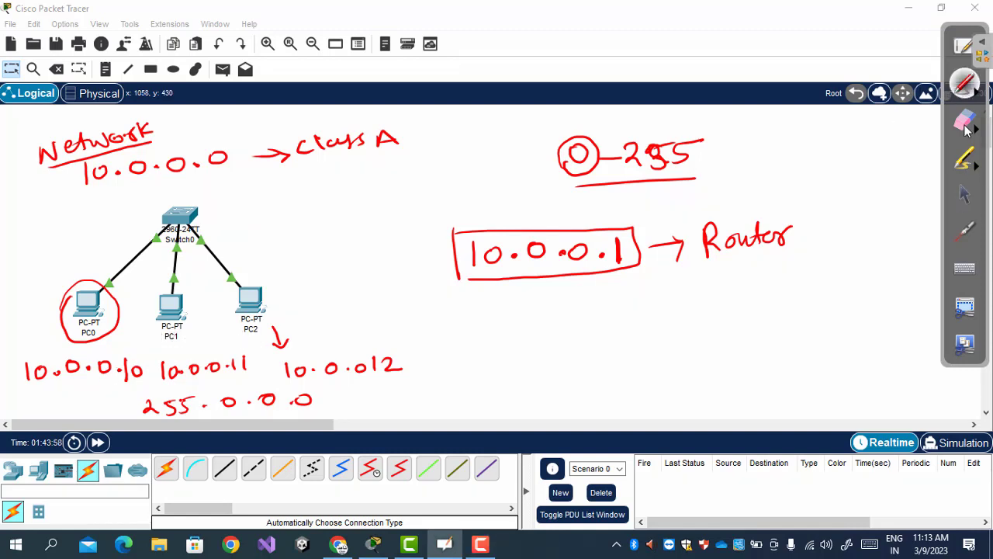
- Erase all handwritten annotations around the topology and return to the normal selection pointer
click(965, 122)
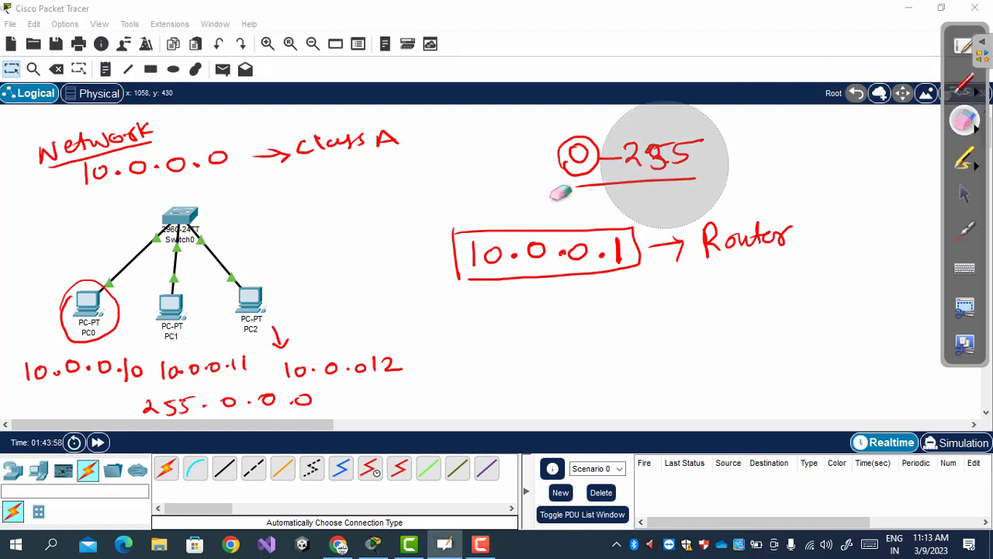
mouse_move(659, 132)
mouse_down()
mouse_move(682, 256)
mouse_move(281, 131)
mouse_move(34, 384)
mouse_move(275, 355)
mouse_up()
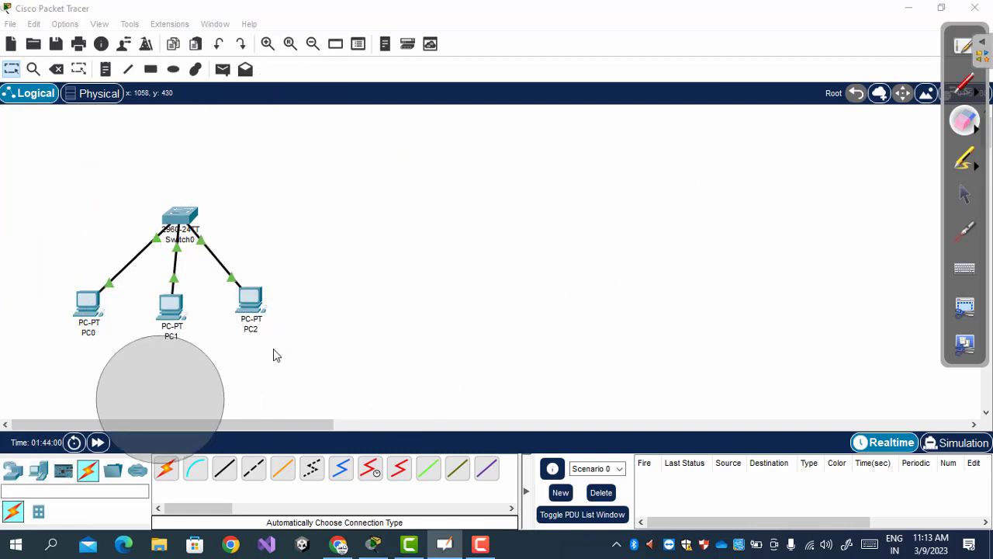
click(965, 194)
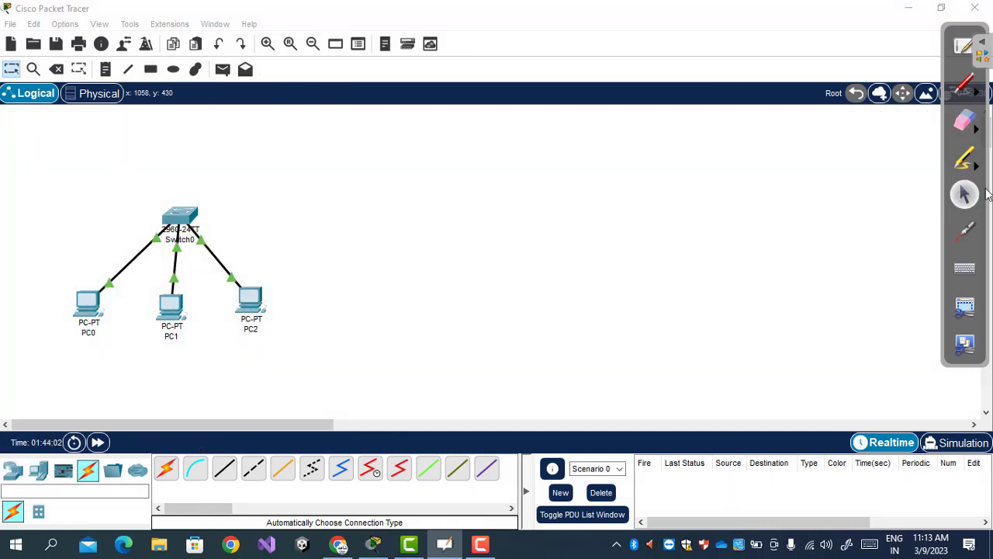
- Set PC2's static IPv4 address to 10.0.0.12 and fill in its default subnet mask
double_click(252, 310)
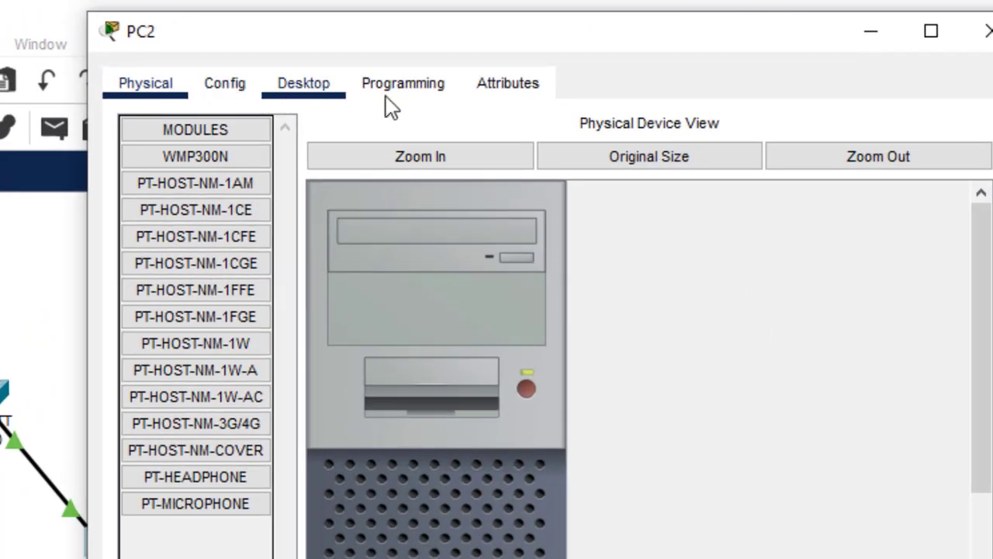
click(323, 87)
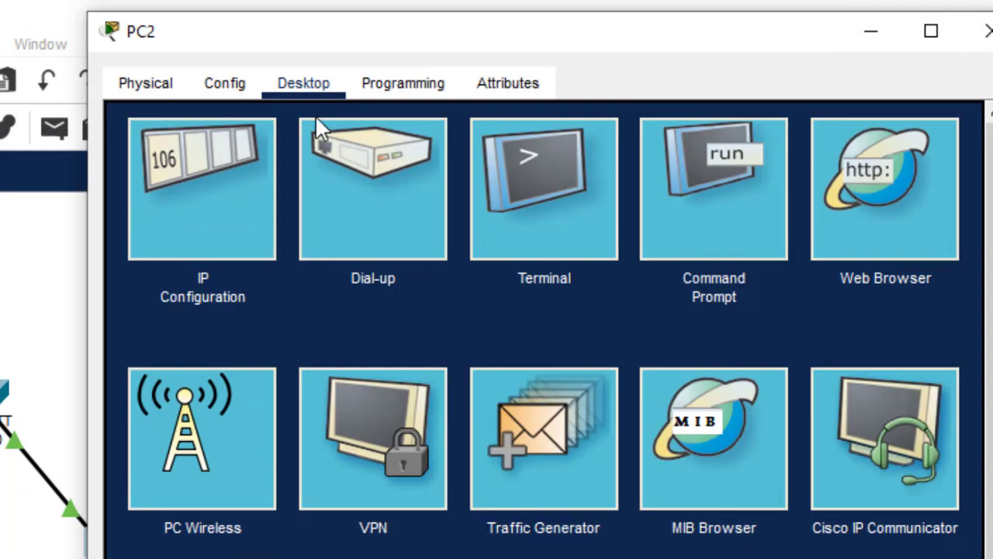
click(195, 224)
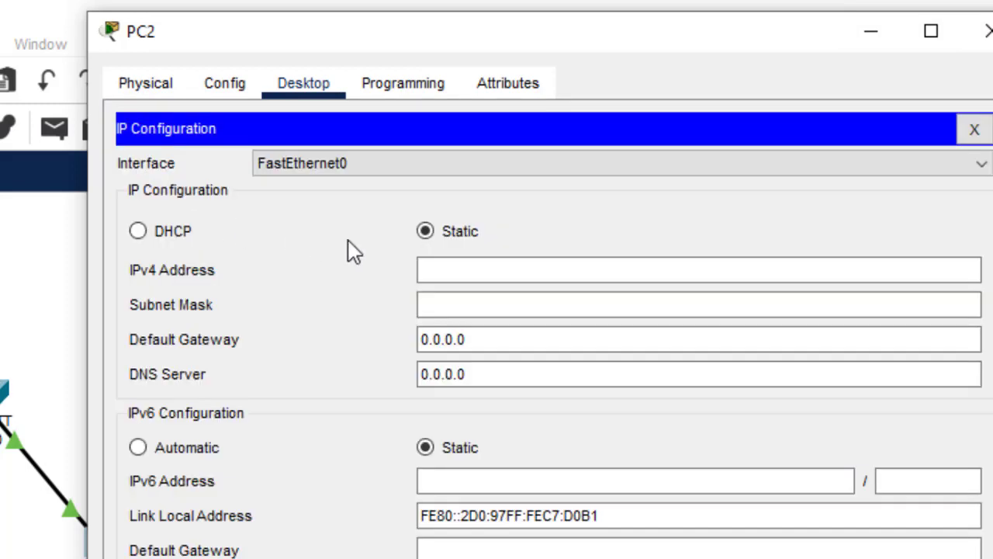
click(444, 271)
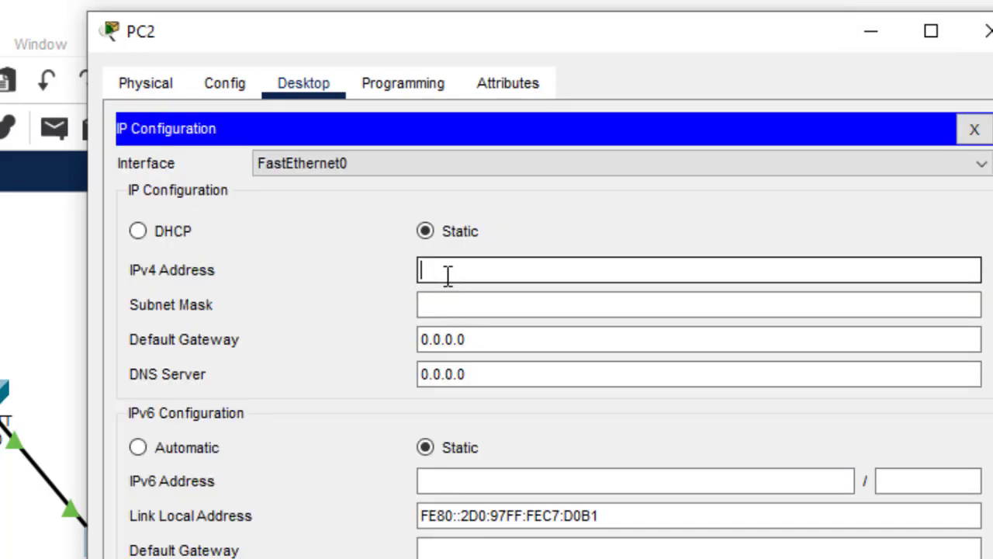
text(10.0.0.12)
click(488, 303)
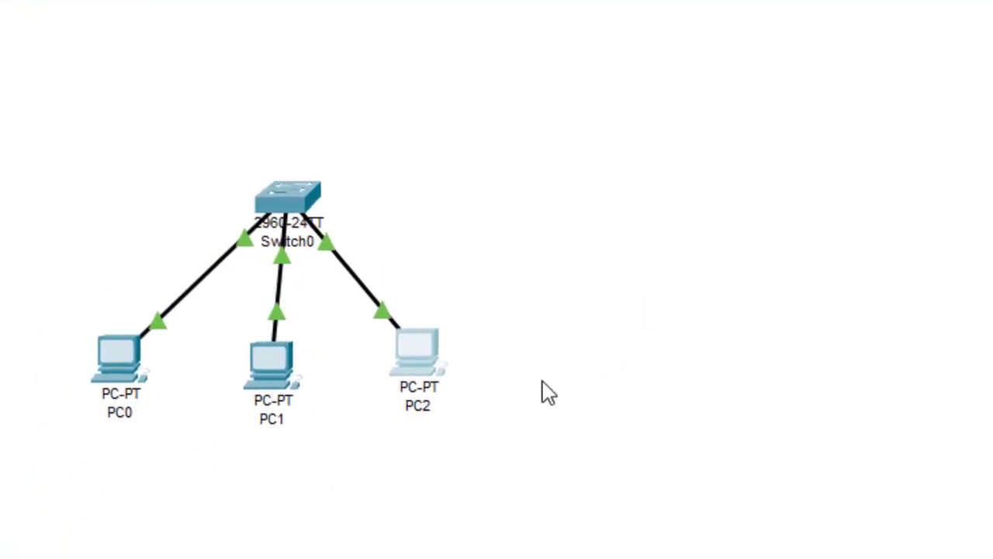
- Configure PC1 with the static IPv4 address 10.0.0.11 and subnet mask 255.0.0.0
click(76, 505)
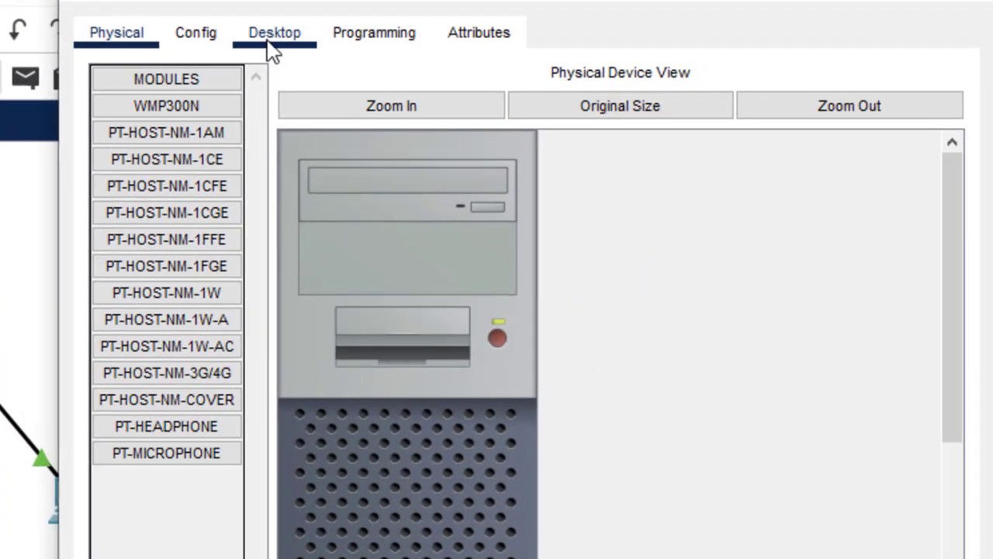
click(269, 41)
click(215, 184)
click(416, 219)
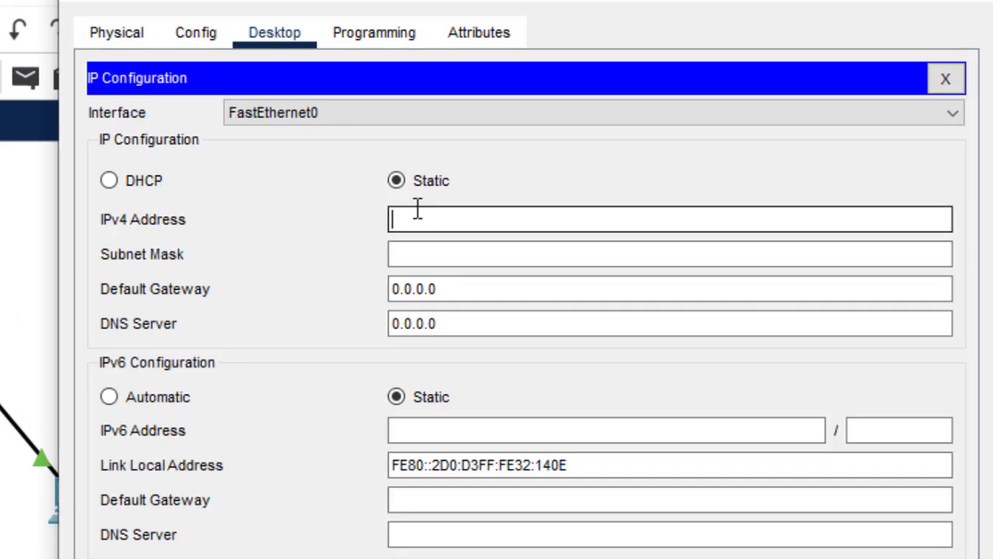
text(10.0.0.11)
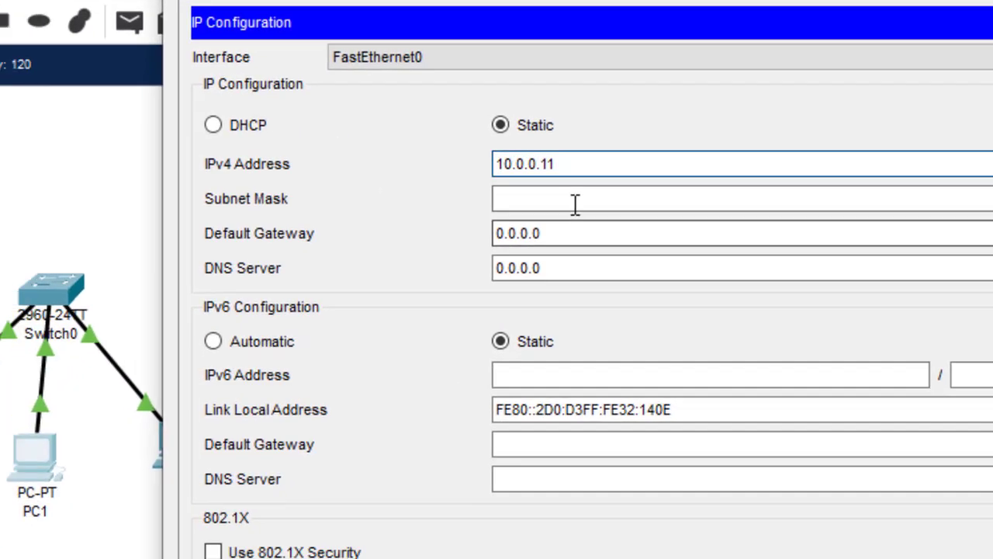
click(469, 256)
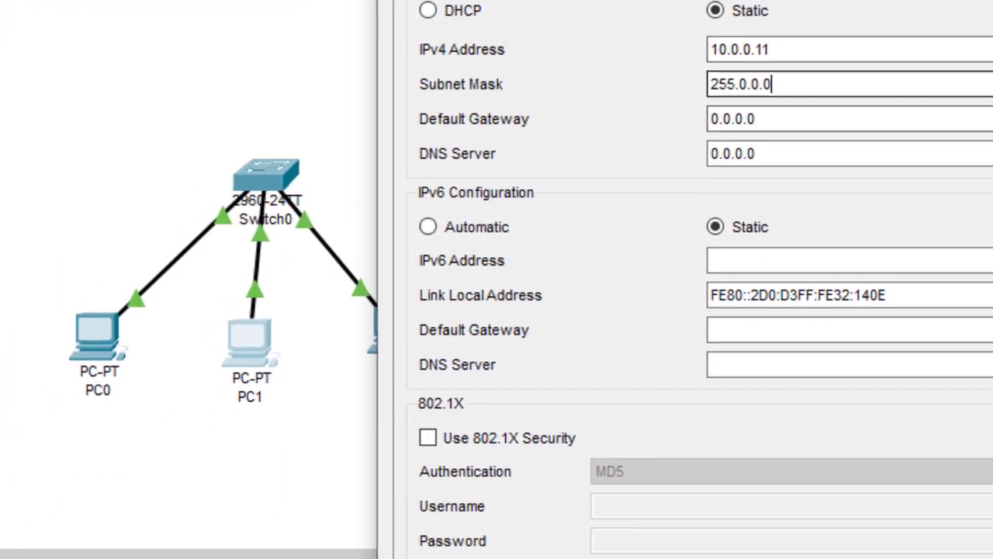
- Configure PC0 with the static IPv4 address 10.0.0.10 and subnet mask 255.0.0.0, and close its configuration window
click(1, 472)
click(256, 335)
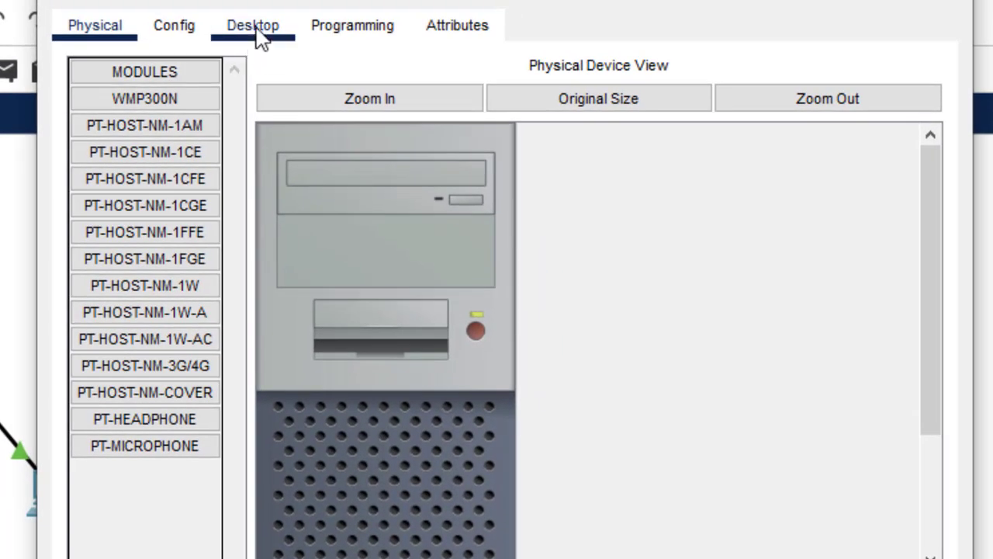
click(261, 40)
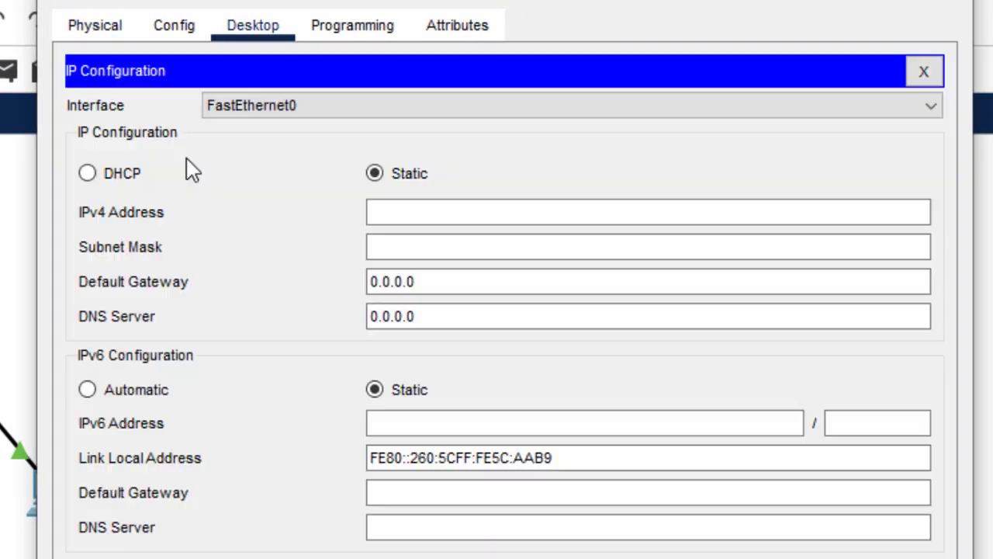
click(402, 212)
text(10.0)
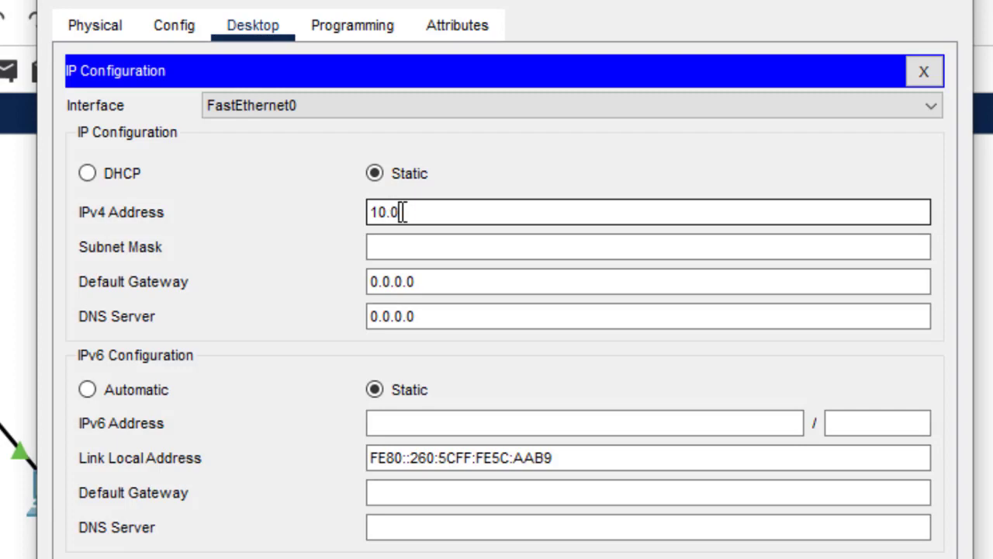
text(.0.10)
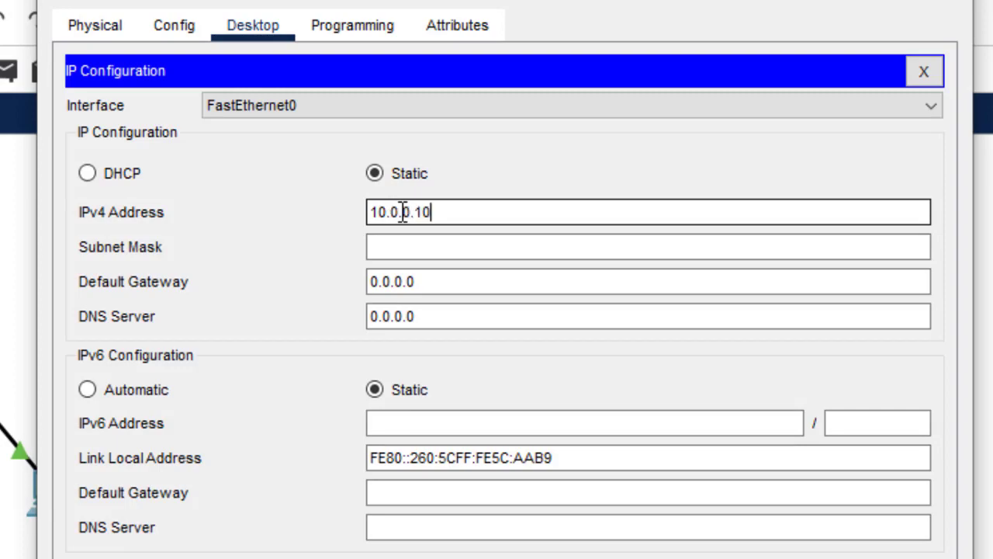
click(458, 249)
text(255.0.0.0)
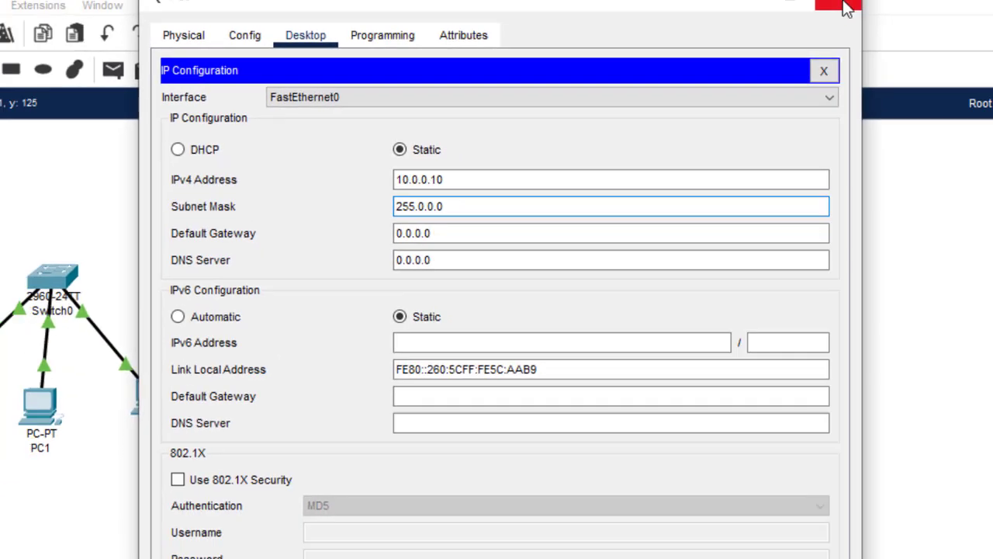
click(846, 8)
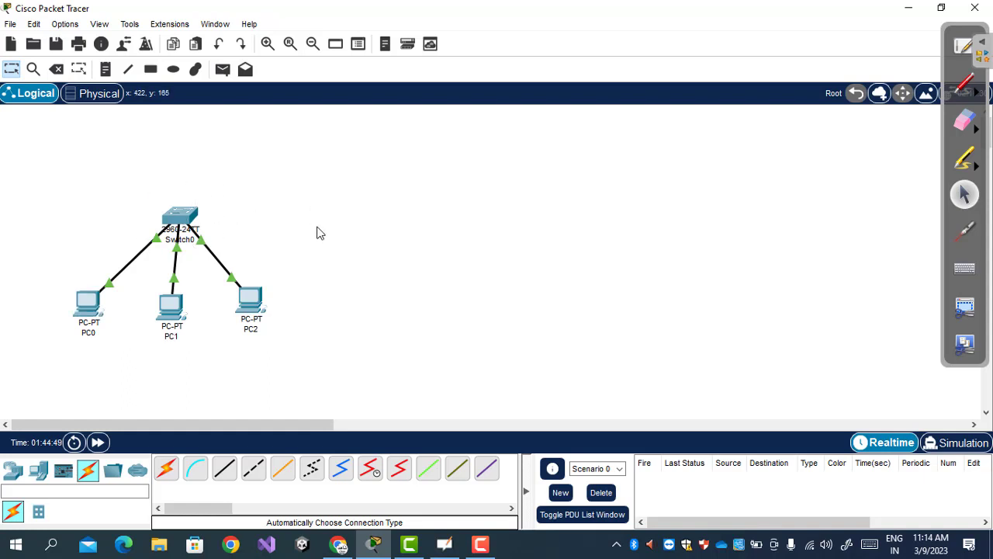
- Test connectivity by sending a simple PDU from PC0 to PC2 and another from PC2 back to PC0
mouse_move(189, 217)
click(222, 72)
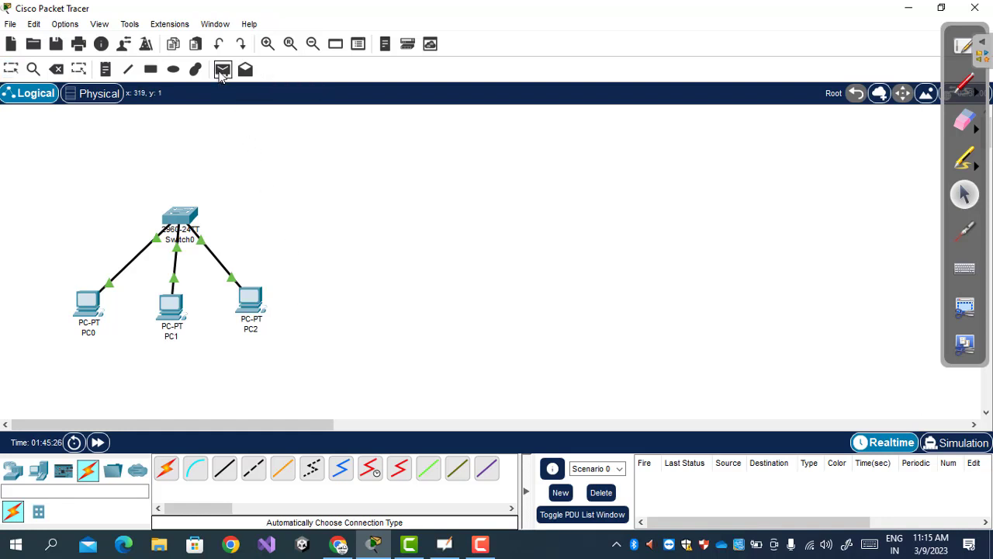
click(87, 304)
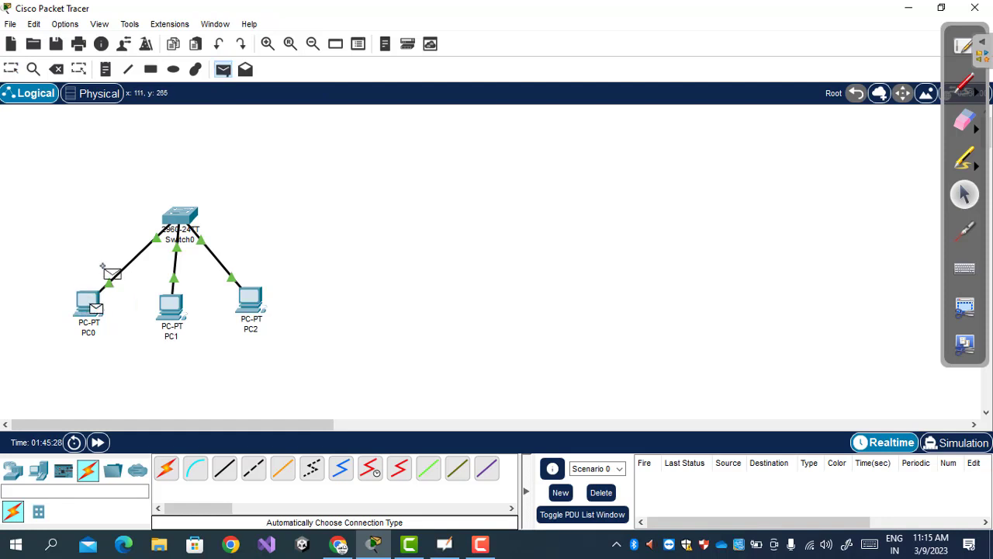
click(249, 299)
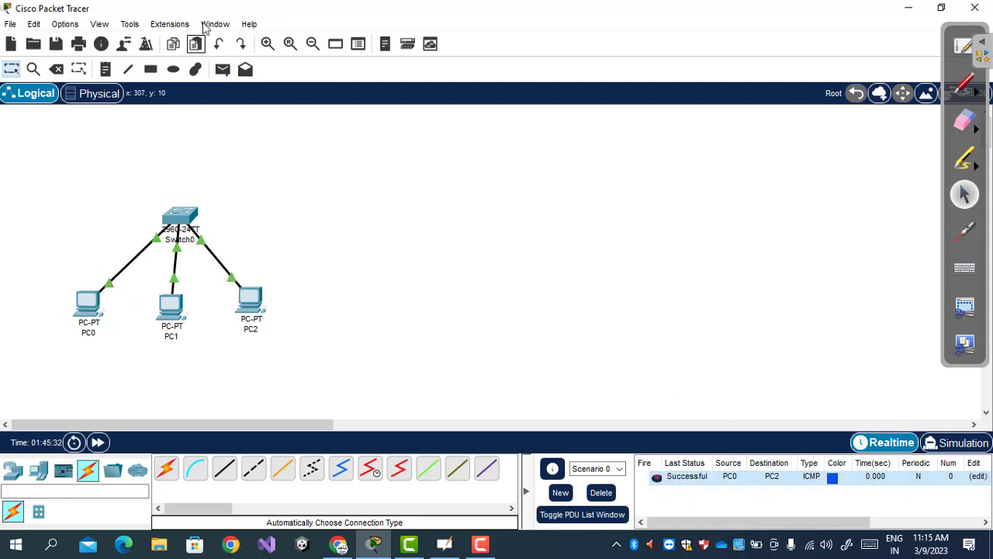
click(221, 70)
click(253, 299)
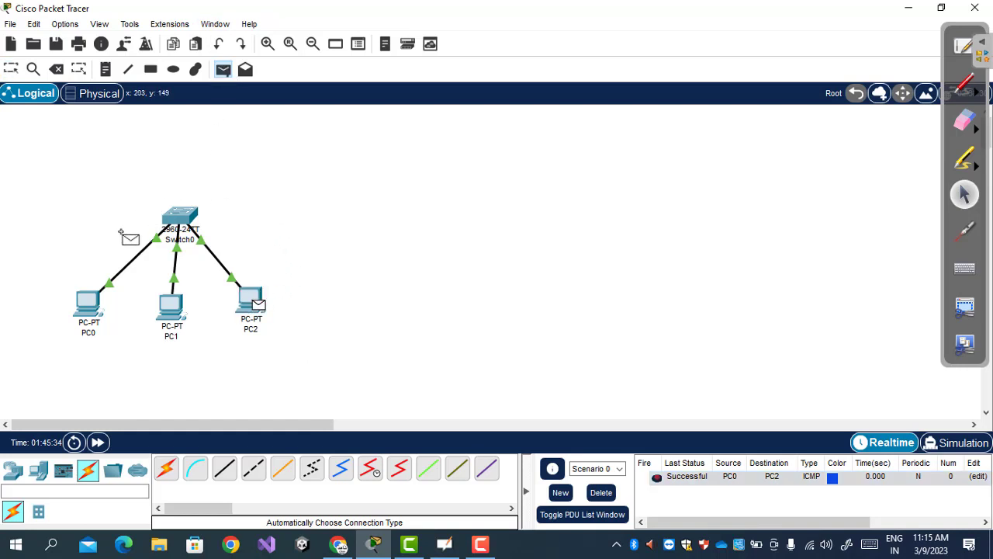
click(89, 302)
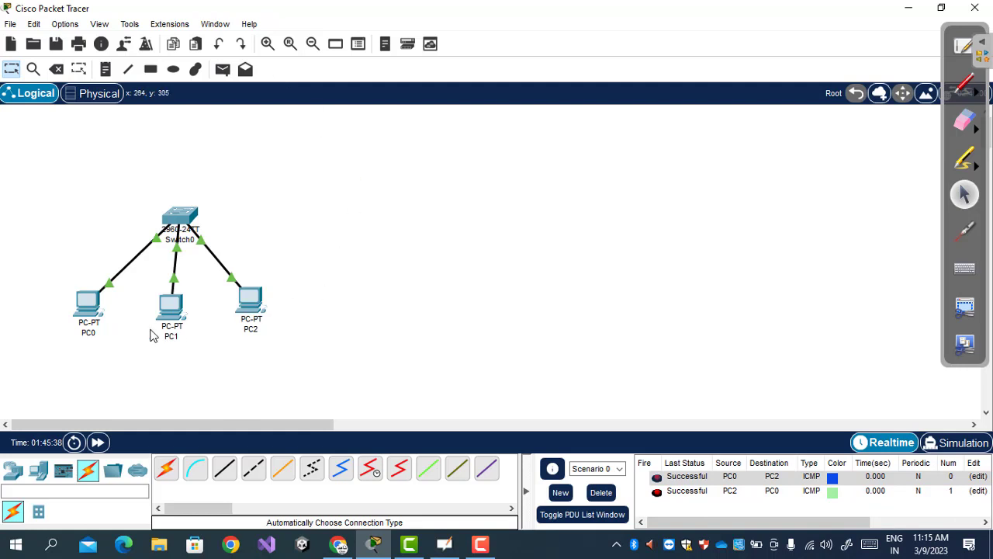
- Place a text note reading "Network : 10.0.0.0" above the switch and return to the selection tool
click(106, 70)
click(128, 166)
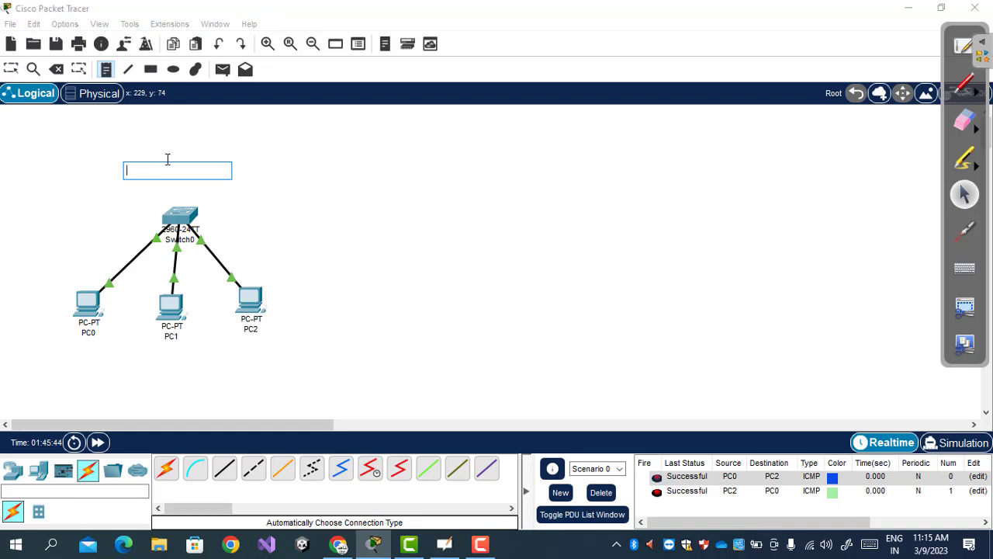
text(10)
key(BackSpace)
key(BackSpace)
text(0.0.0.)
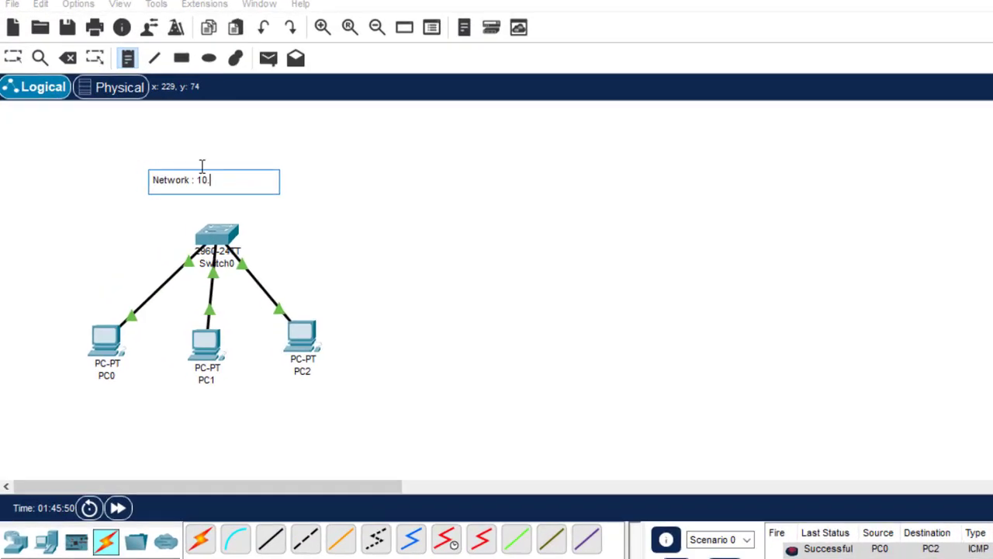
text(0)
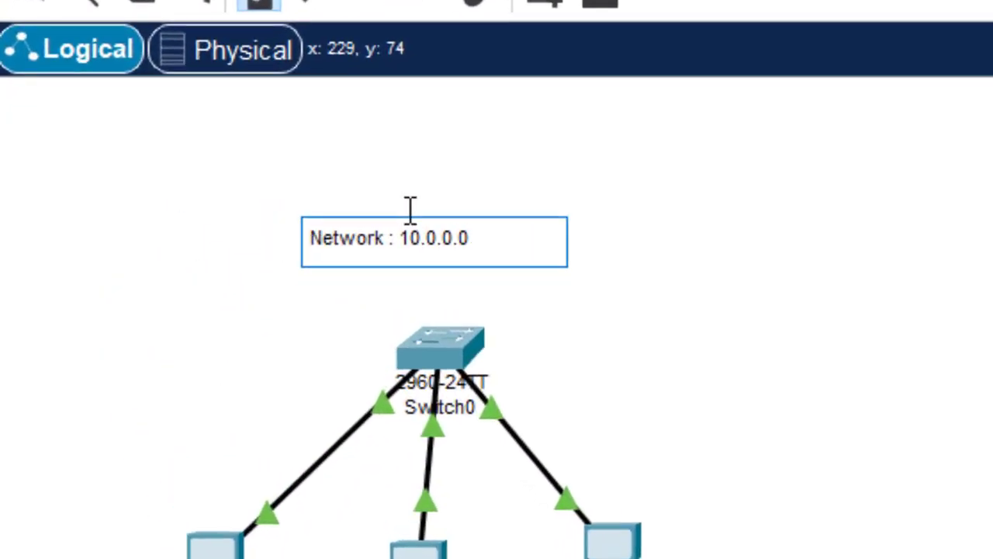
click(693, 268)
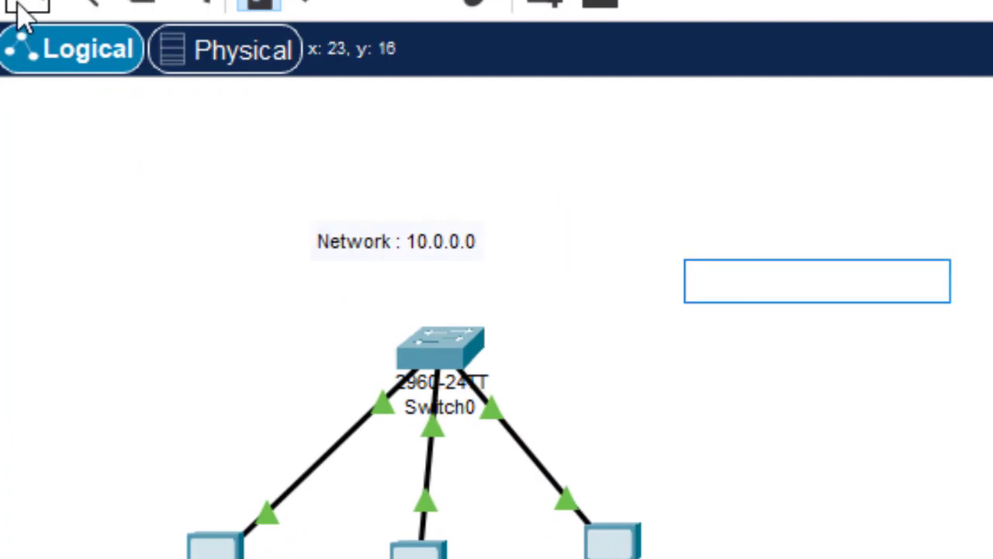
click(9, 7)
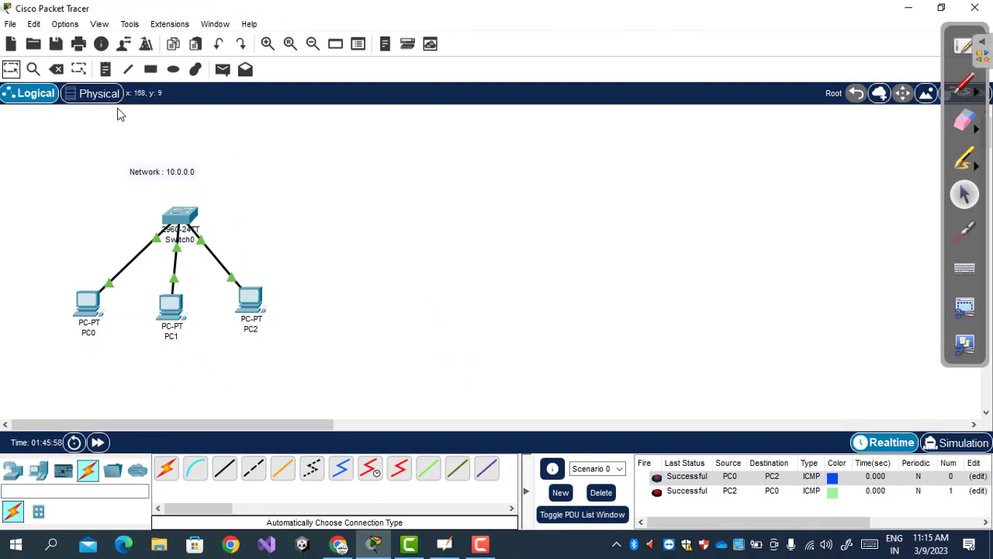
- Place three PCs for a second network beside the first one and align them in a horizontal row
click(13, 470)
click(41, 471)
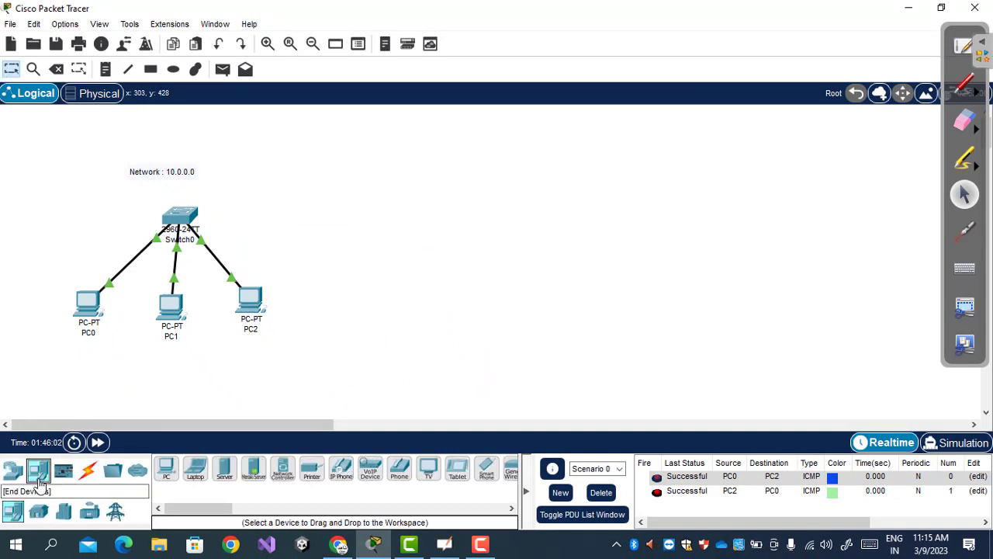
click(166, 468)
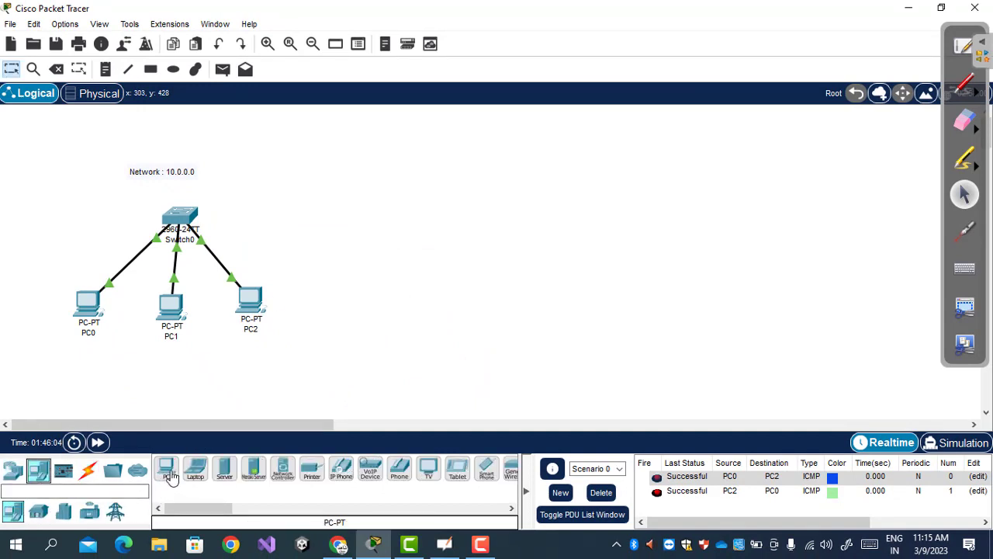
click(533, 307)
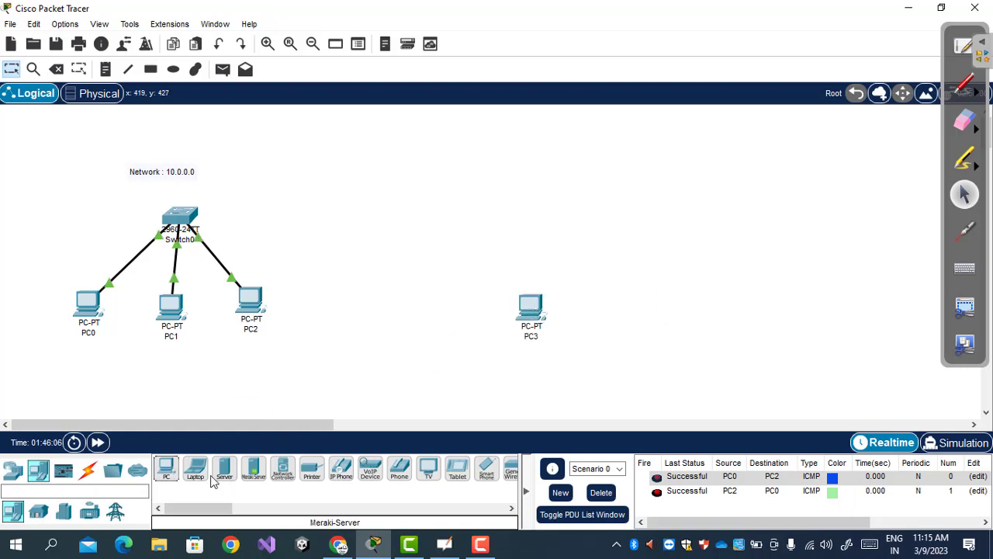
click(166, 469)
click(610, 324)
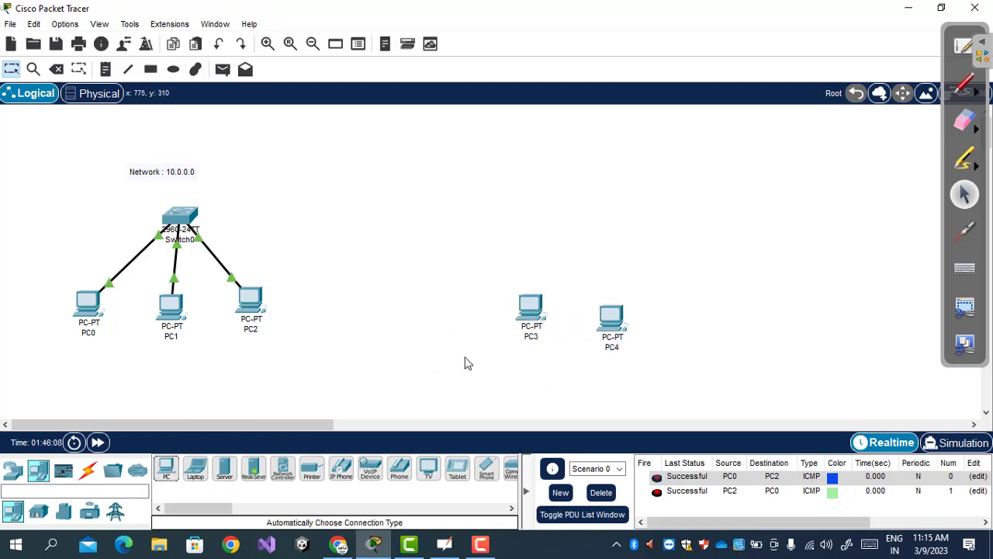
click(166, 469)
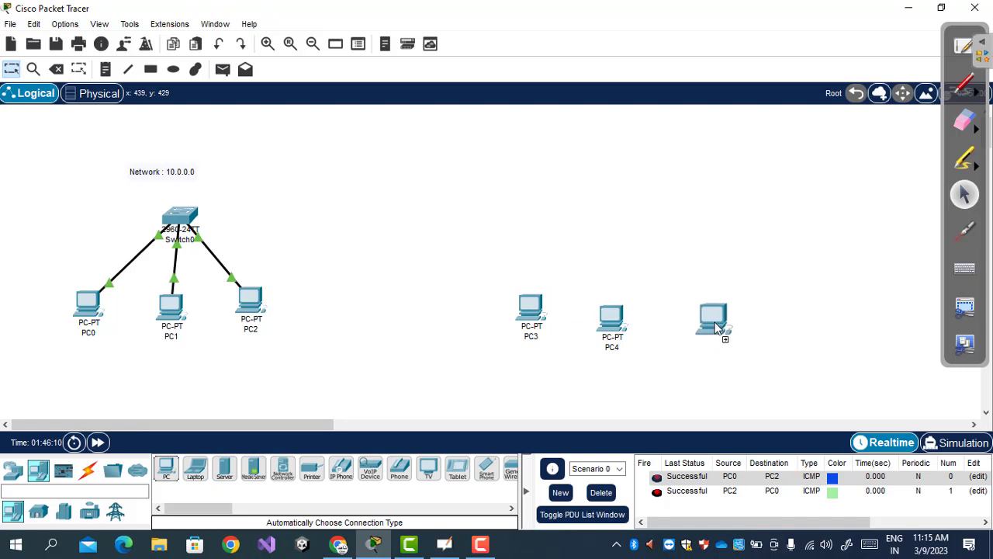
click(716, 326)
mouse_move(621, 318)
mouse_down()
mouse_move(636, 305)
mouse_move(624, 307)
mouse_up()
drag(718, 324, 708, 309)
- Add a 2960 switch above the middle PC of the second network
click(88, 471)
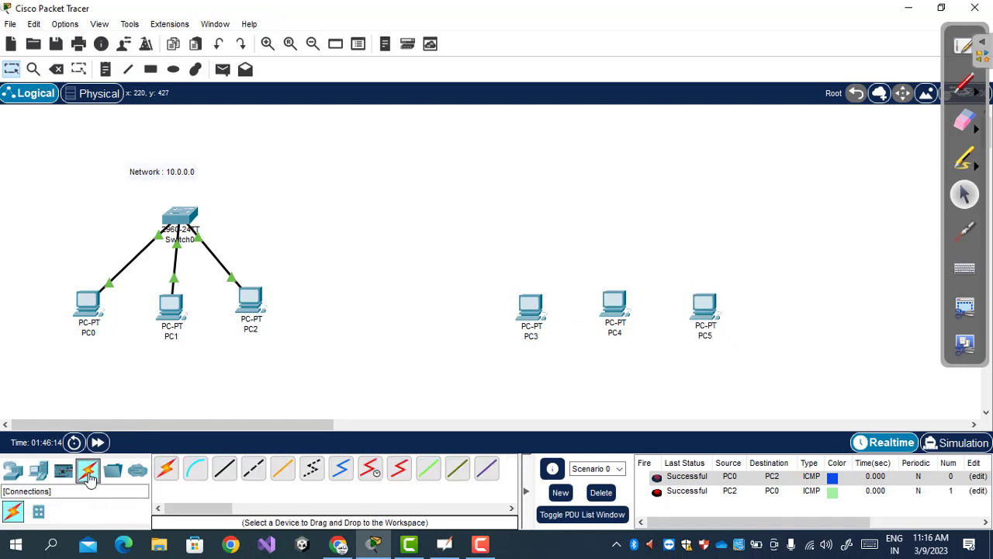
click(12, 471)
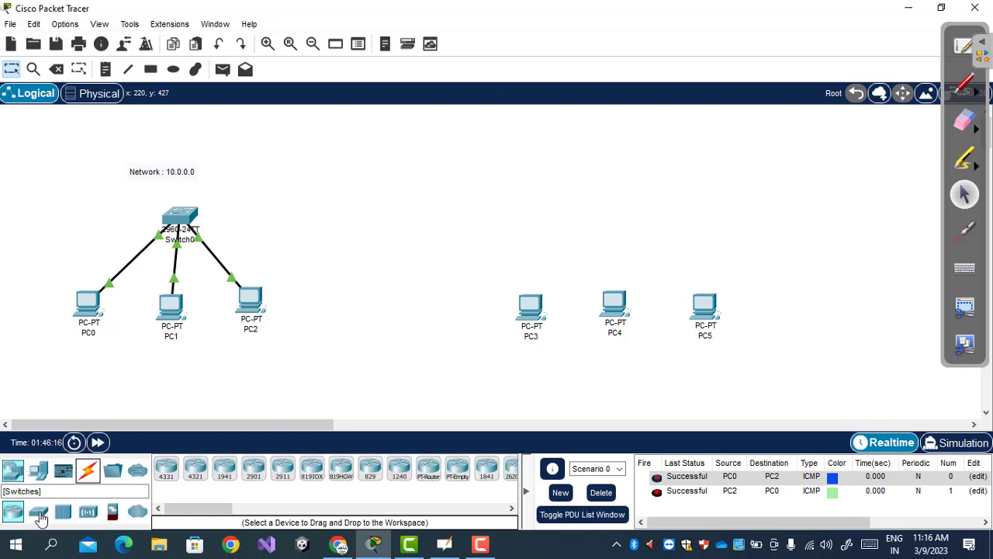
click(38, 512)
click(166, 470)
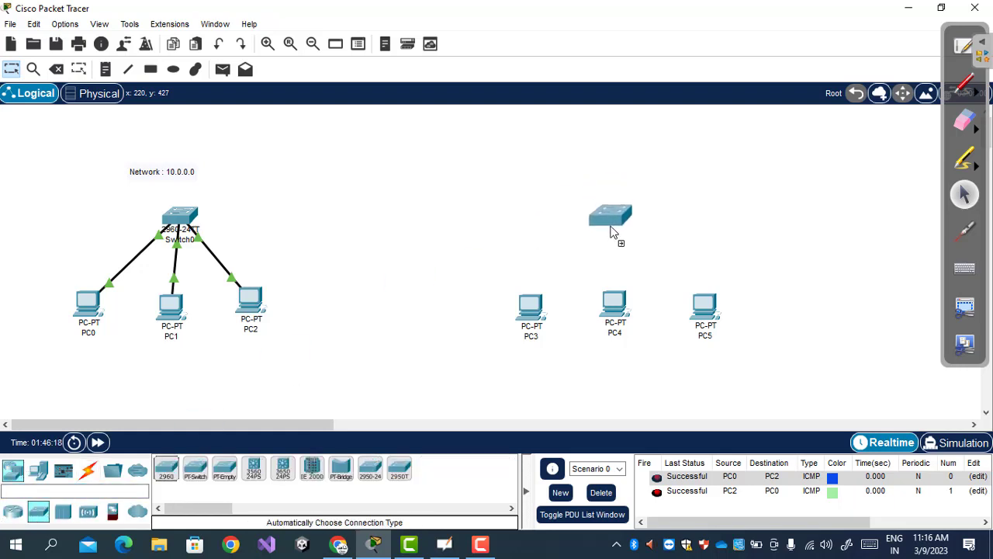
click(611, 233)
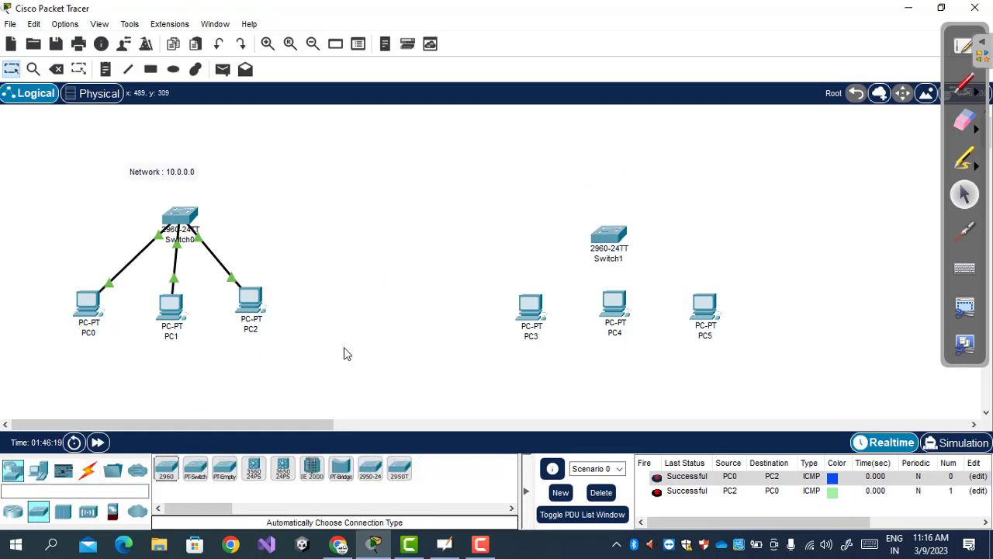
- Connect PC3, PC4 and PC5 to Switch1 using automatically chosen cable types
click(88, 469)
click(166, 469)
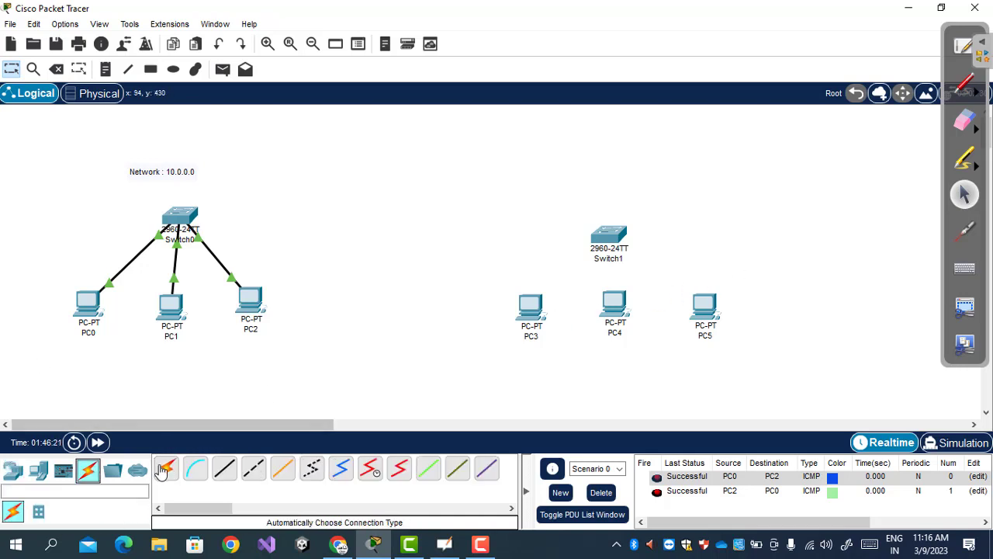
click(543, 304)
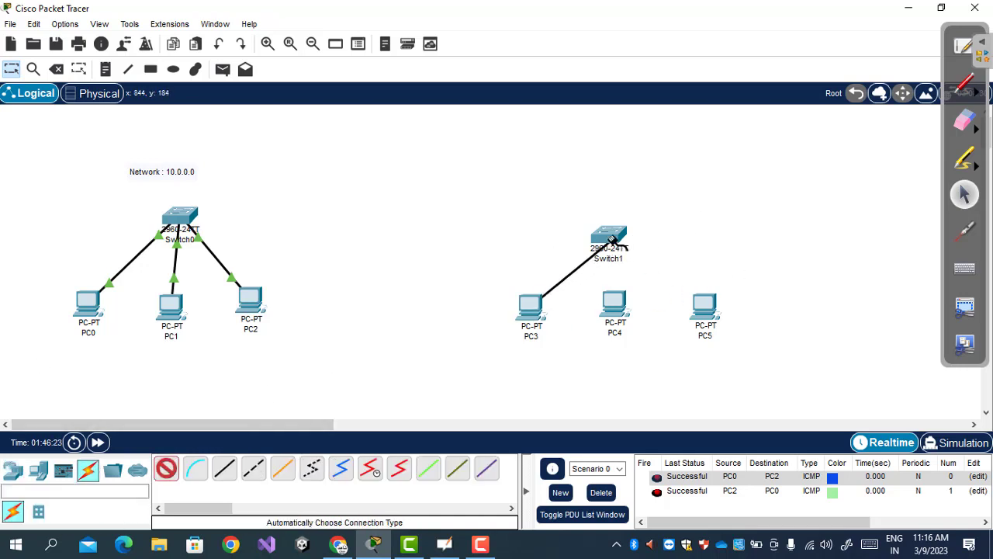
click(615, 238)
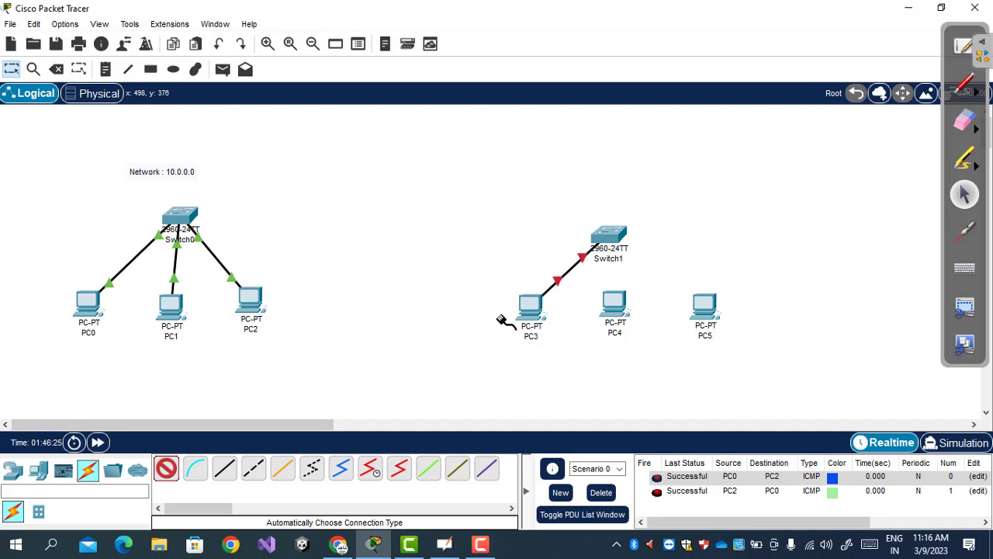
click(616, 305)
click(612, 234)
click(166, 469)
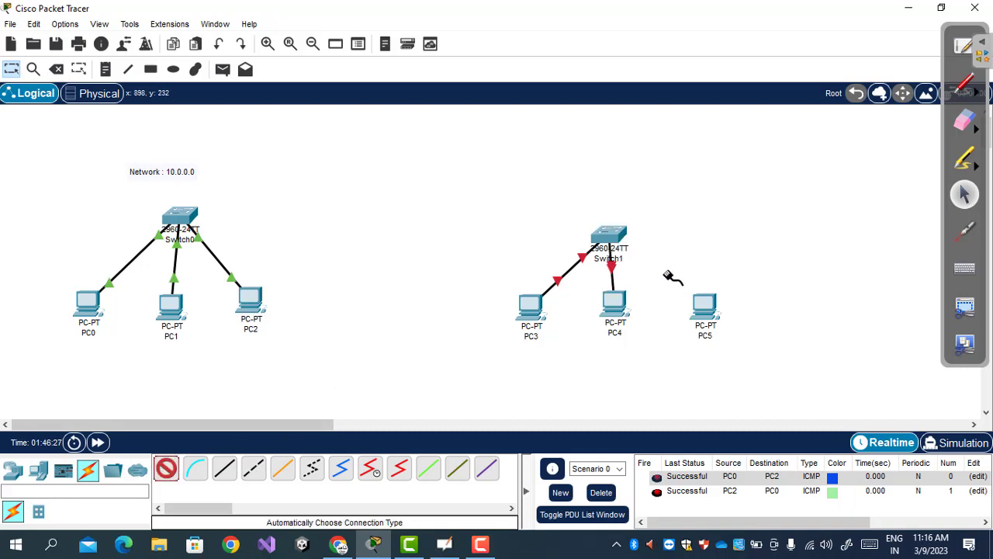
click(705, 306)
click(613, 236)
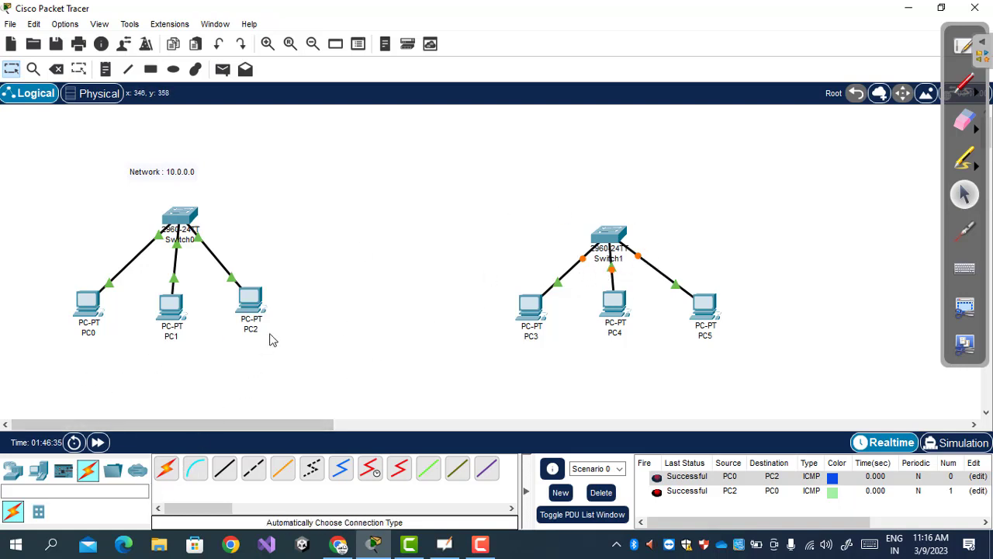
- Place a text note reading "Network : 20.0.0.0" above Switch1 and return to the selection tool
click(111, 73)
click(583, 156)
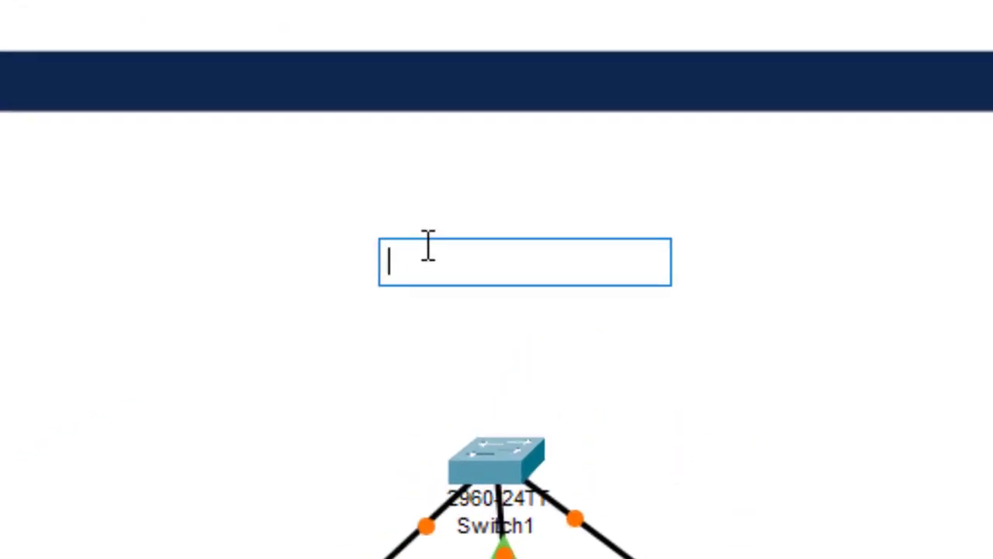
text(Network)
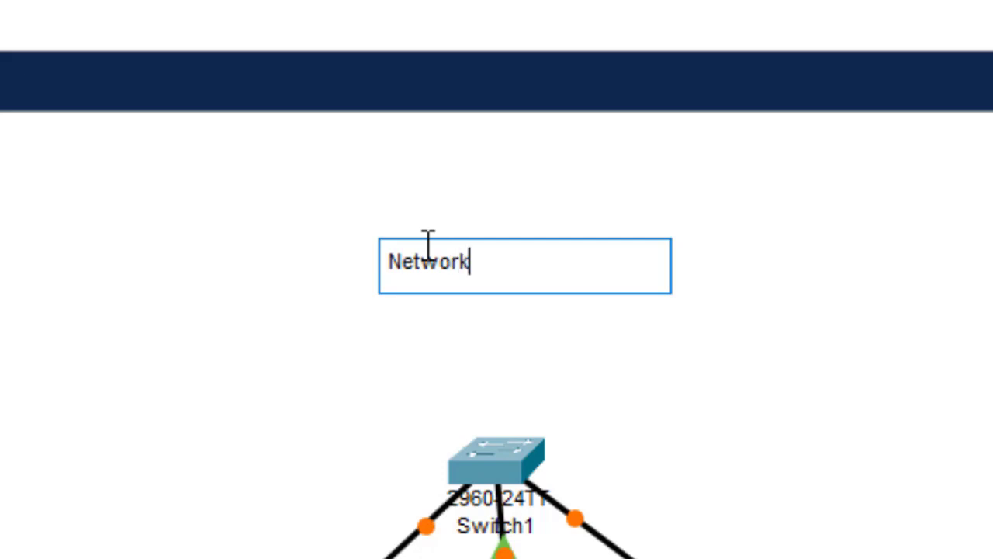
text( : 20.0.0)
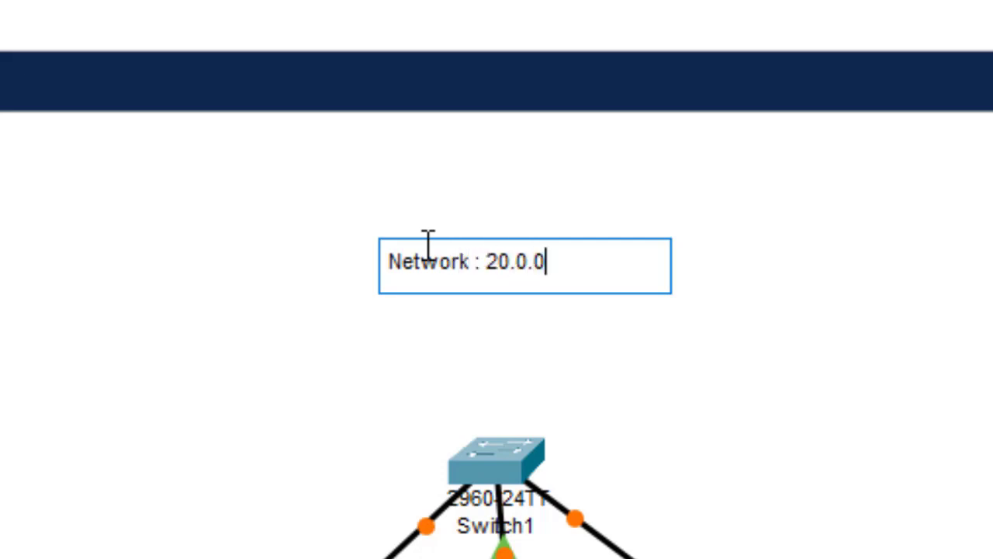
text(.0)
drag(485, 261, 591, 271)
click(669, 358)
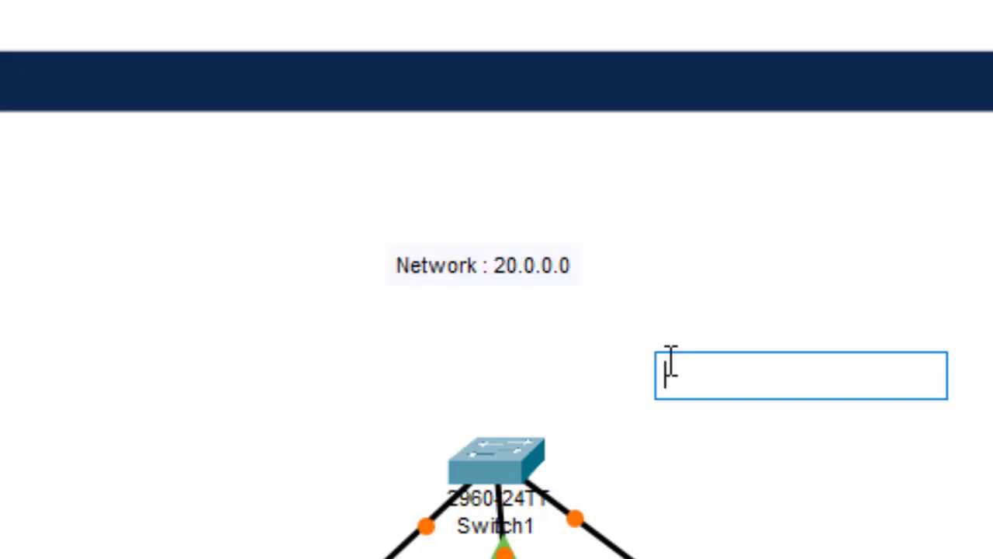
key(Escape)
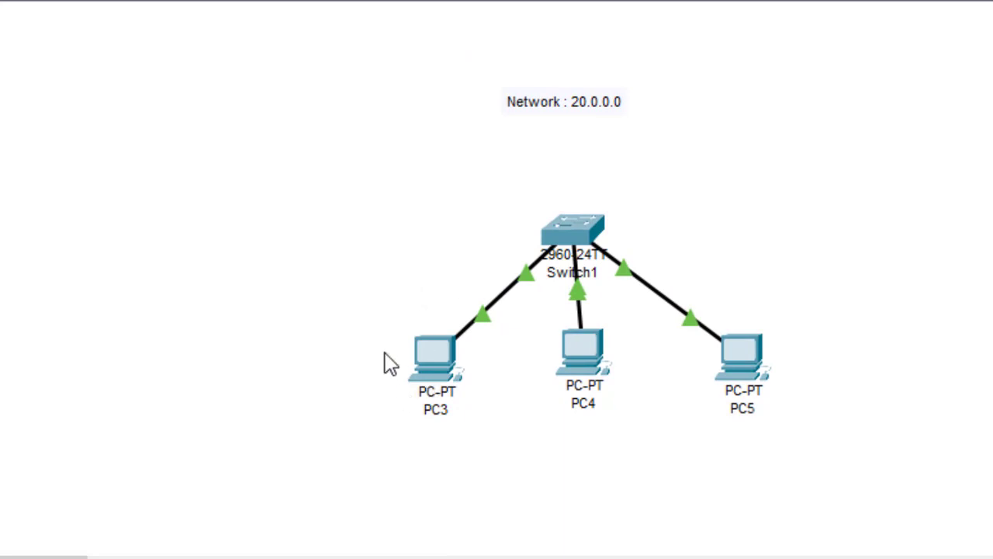
- Configure PC3 with the static IPv4 address 20.0.0.10 and subnet mask 255.0.0.0, and close its configuration window
click(449, 353)
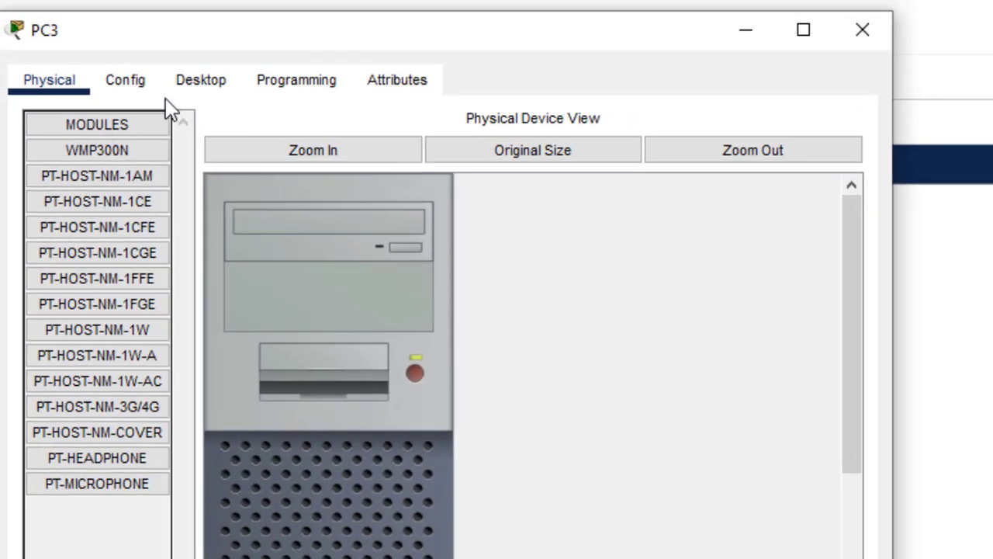
click(200, 79)
click(152, 163)
click(396, 258)
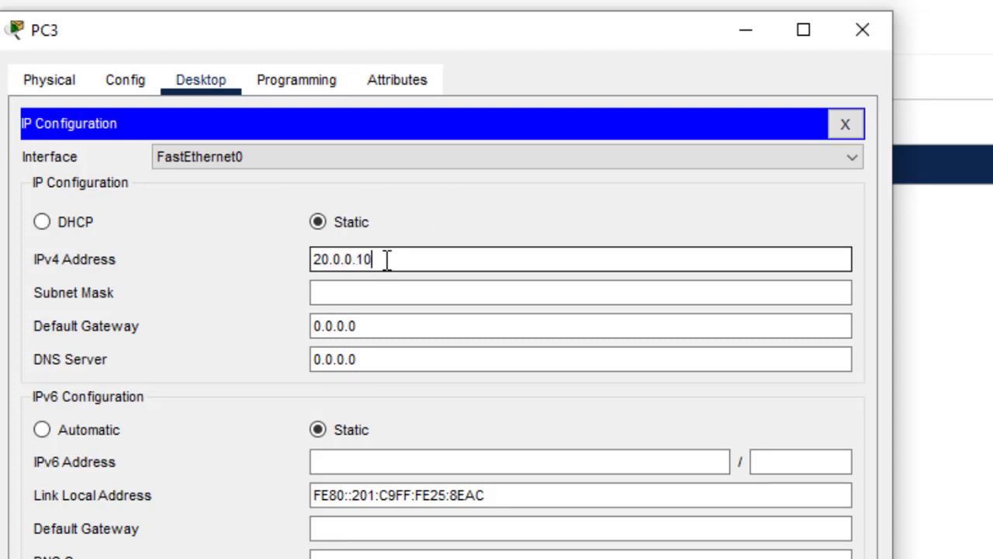
click(384, 298)
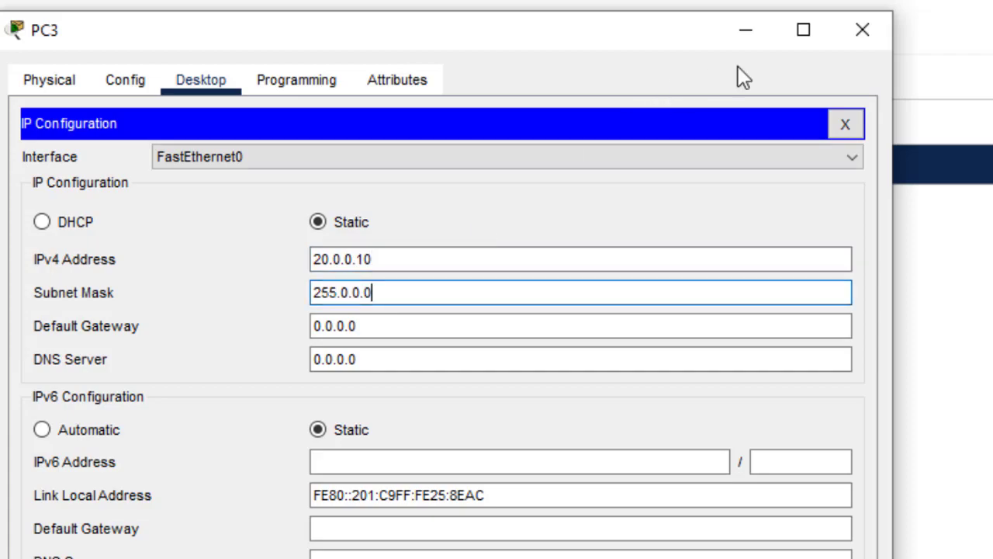
click(857, 47)
- Configure PC4 with the static IPv4 address 20.0.0.11 and its default subnet mask, and close its configuration window
click(655, 371)
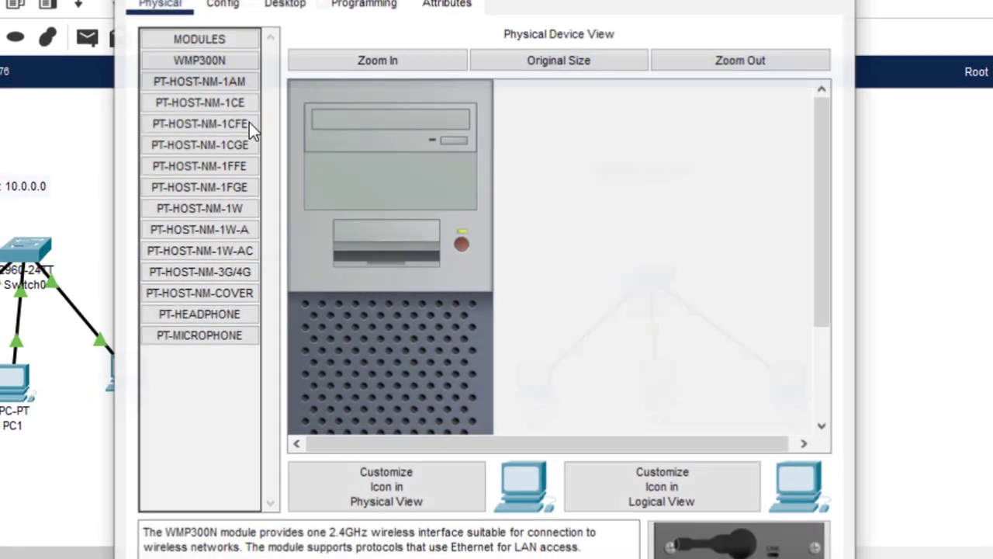
click(301, 59)
click(220, 147)
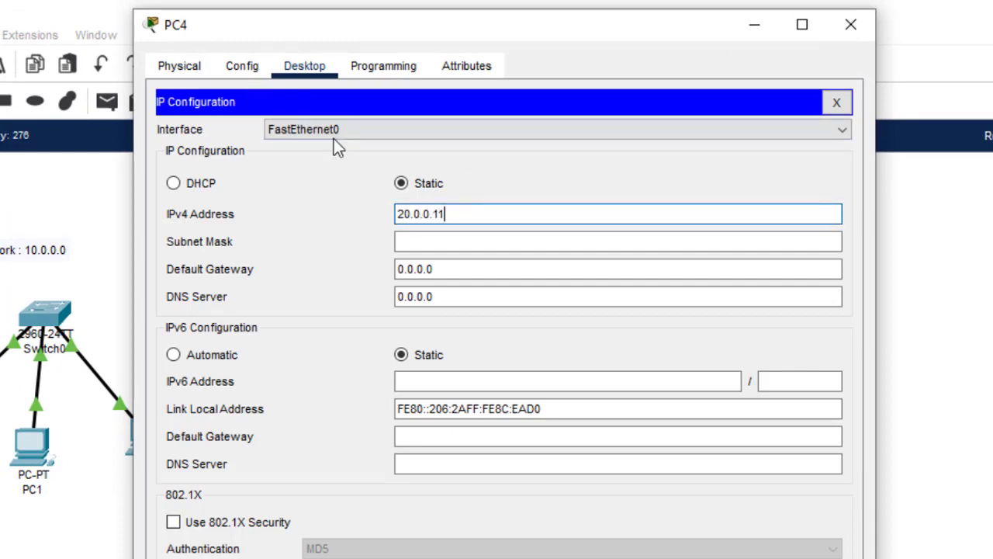
click(433, 242)
click(852, 27)
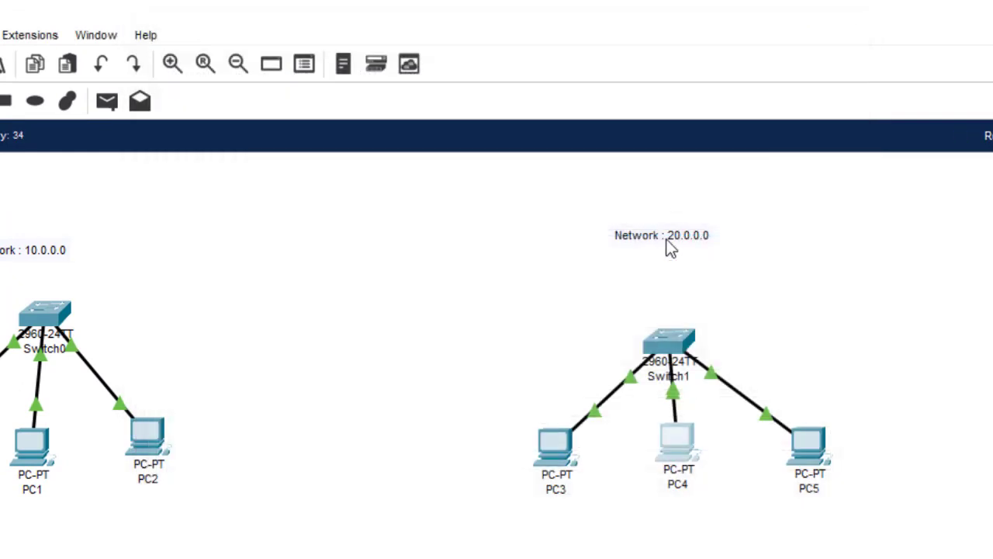
- Configure PC5 with the static IPv4 address 20.0.0.12 and subnet mask 255.0.0.0, and close its configuration window
click(813, 457)
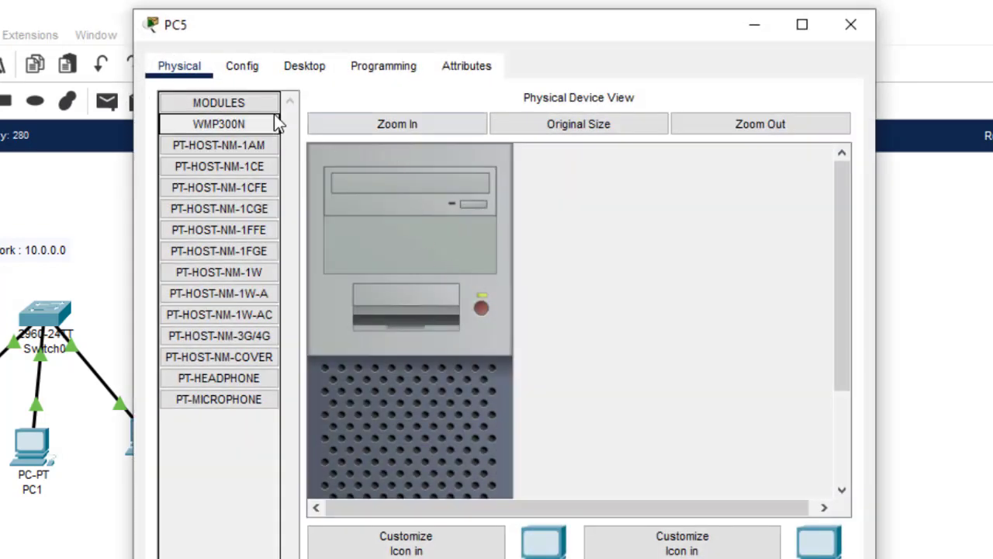
click(303, 66)
click(214, 148)
click(428, 217)
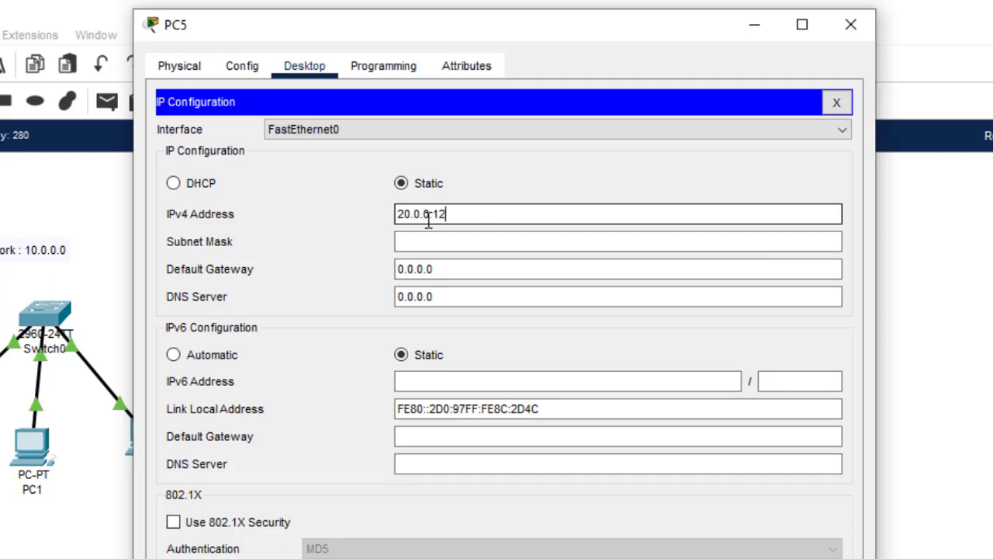
click(450, 241)
click(851, 24)
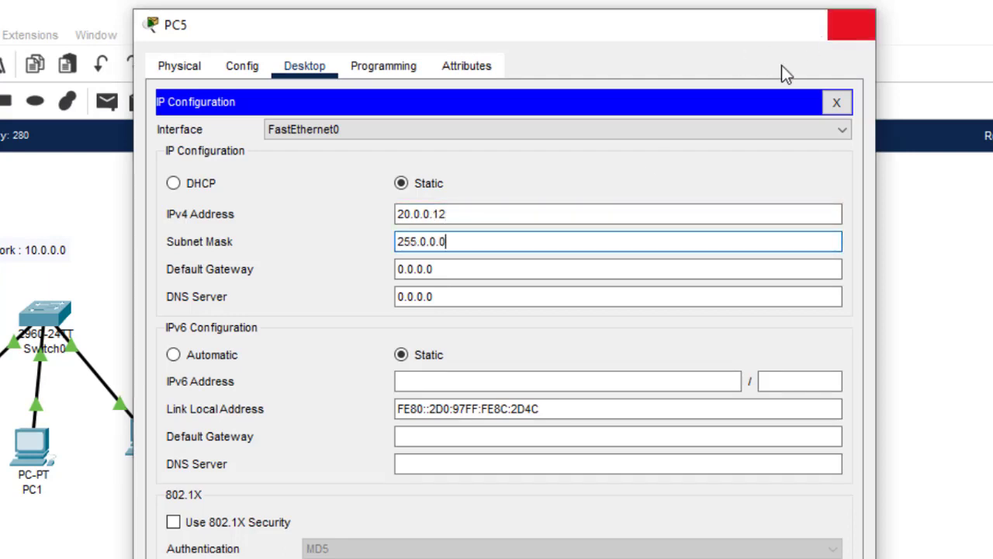
- Clear the old PDUs, test the second network with a simple PDU from PC3 to PC5, and clear the scenario again
click(107, 101)
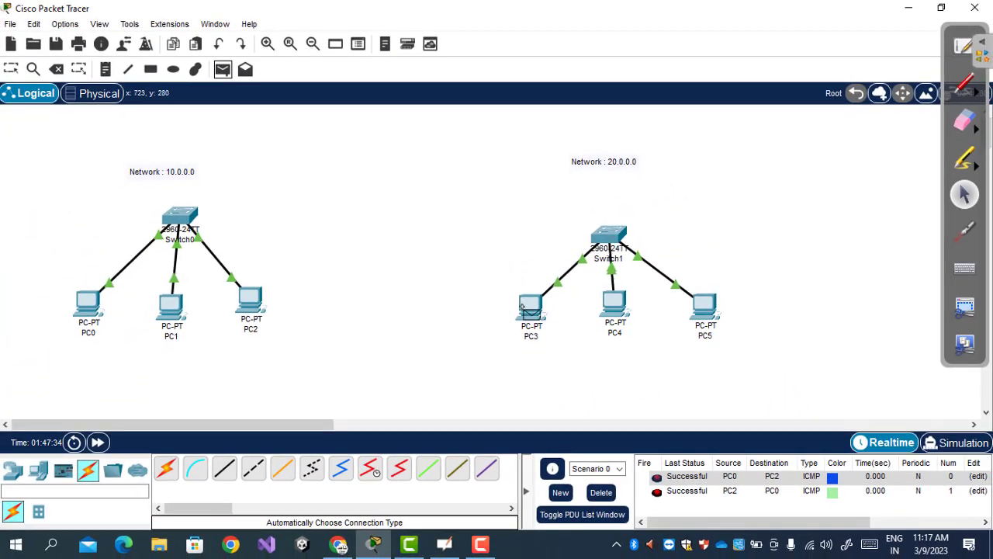
click(601, 492)
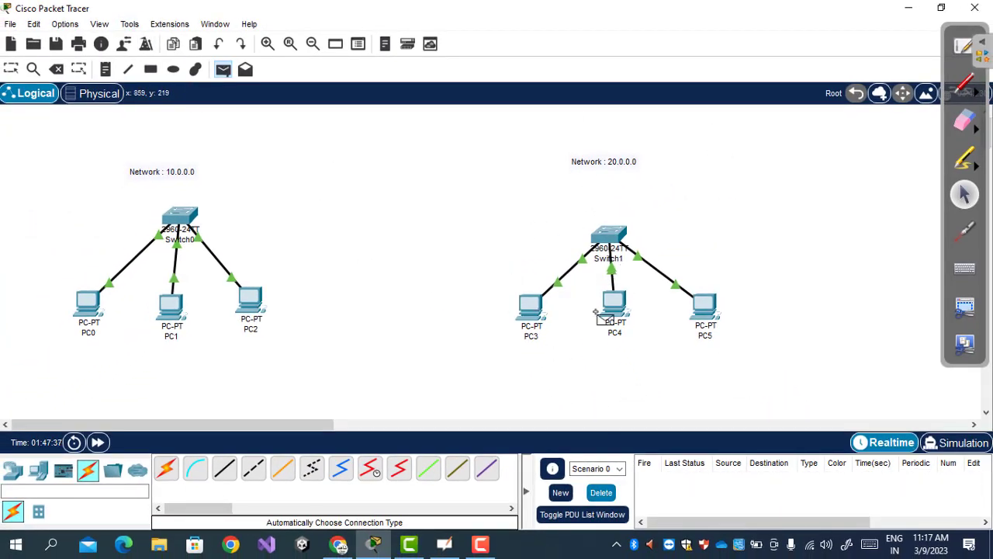
click(532, 304)
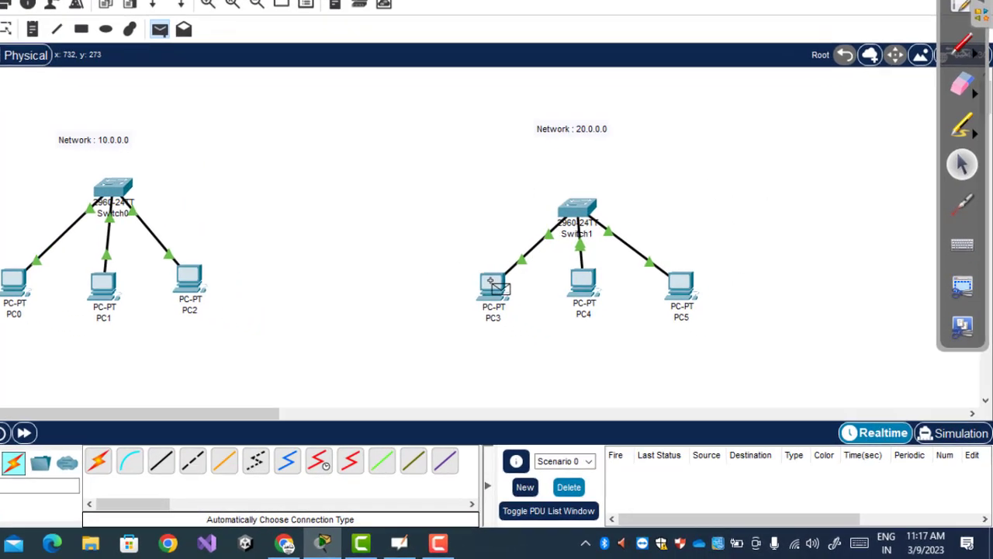
click(701, 304)
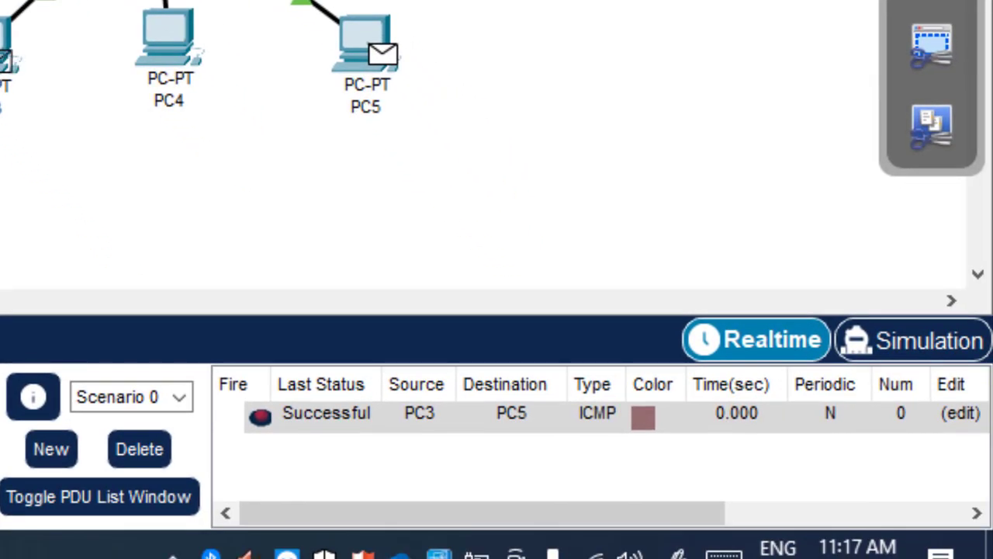
click(7, 61)
click(140, 454)
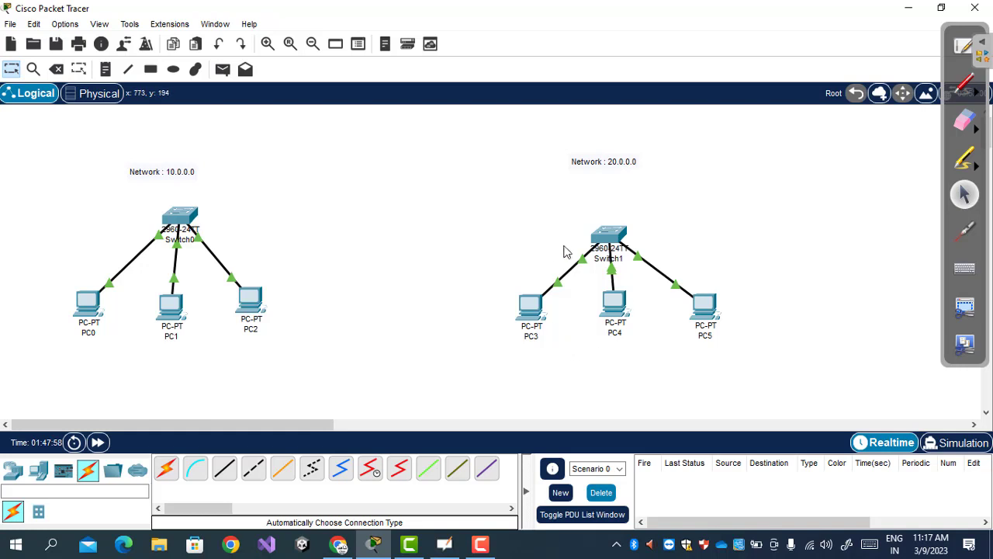
- Change PC3's display name to its IP address, 20.0.0.10
click(529, 336)
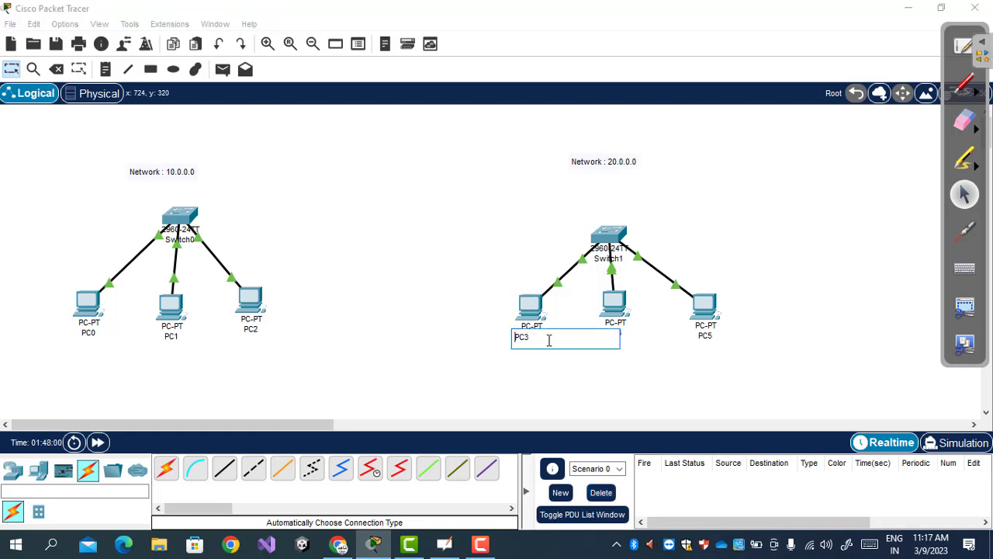
drag(547, 340, 506, 341)
click(651, 386)
- Change PC4's display name to its IP address, 20.0.0.11
click(618, 334)
drag(636, 337, 577, 327)
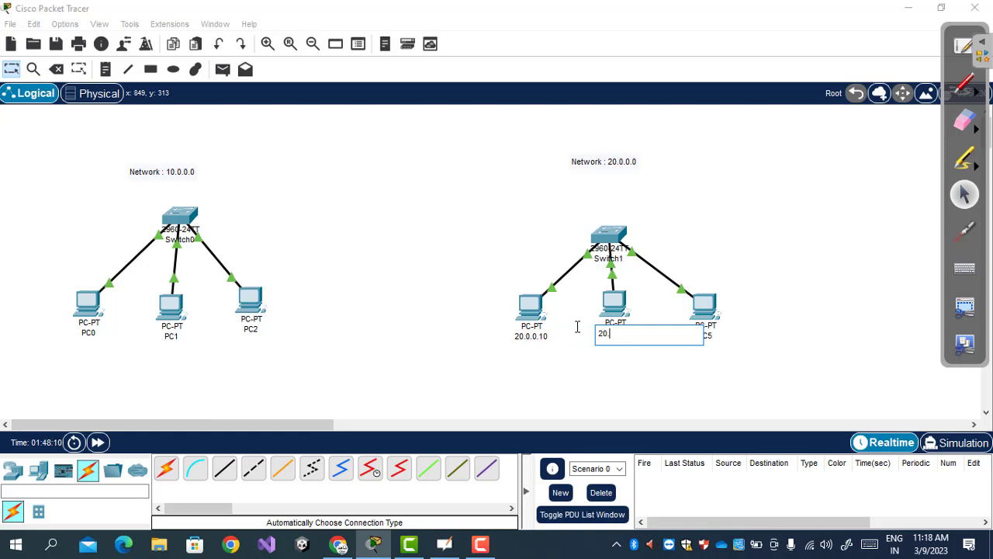
text(20.0.0.11)
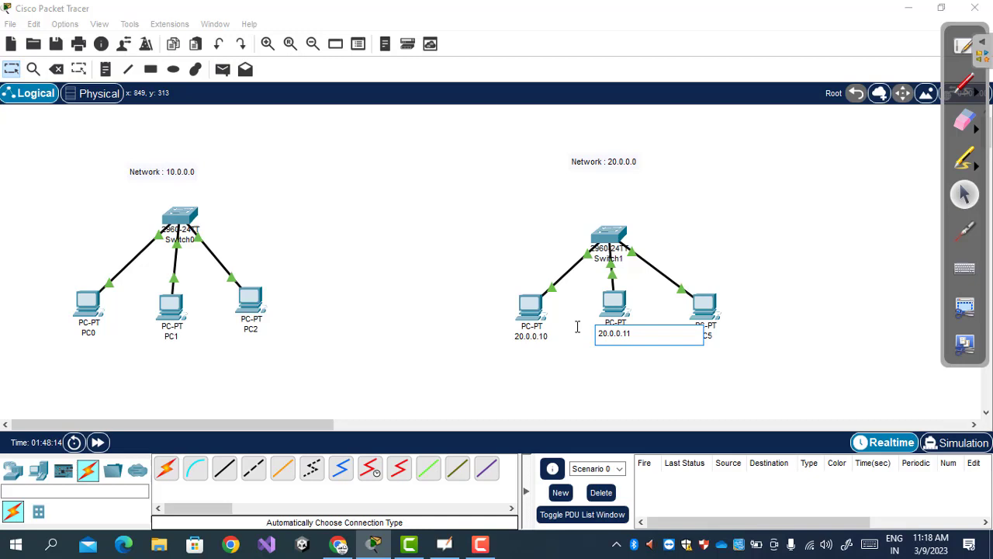
click(747, 333)
- Change PC5's display name to its IP address, 20.0.0.12
click(705, 336)
drag(732, 340, 675, 332)
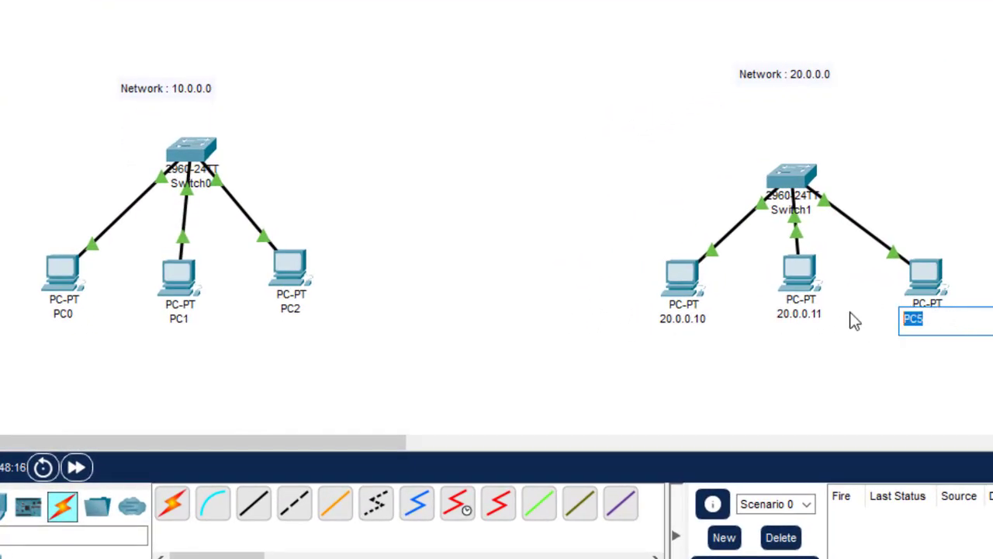
text(20.0.0.12)
click(567, 318)
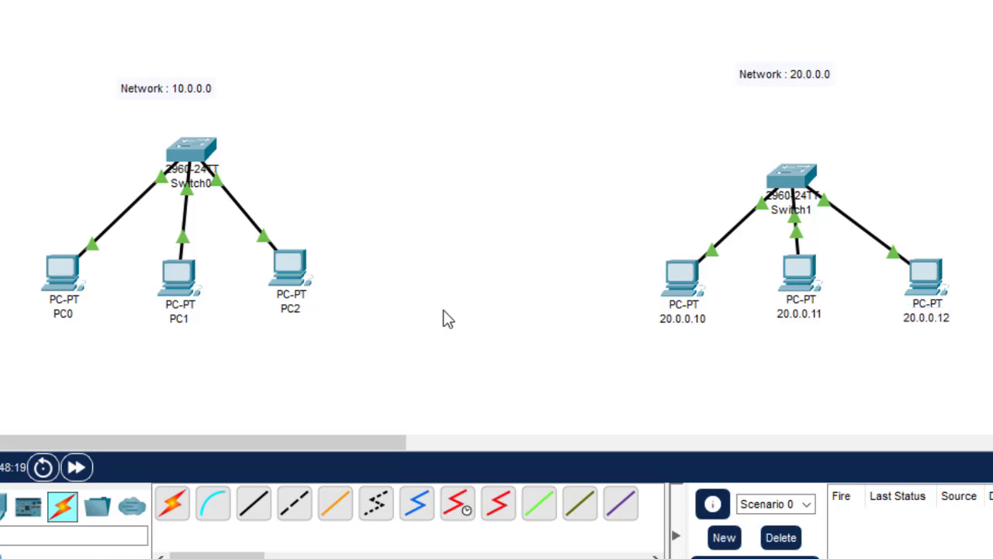
- Label PC0 in the first network with its IP address, 10.0.0.10, as the display name
click(68, 314)
drag(82, 316, 4, 316)
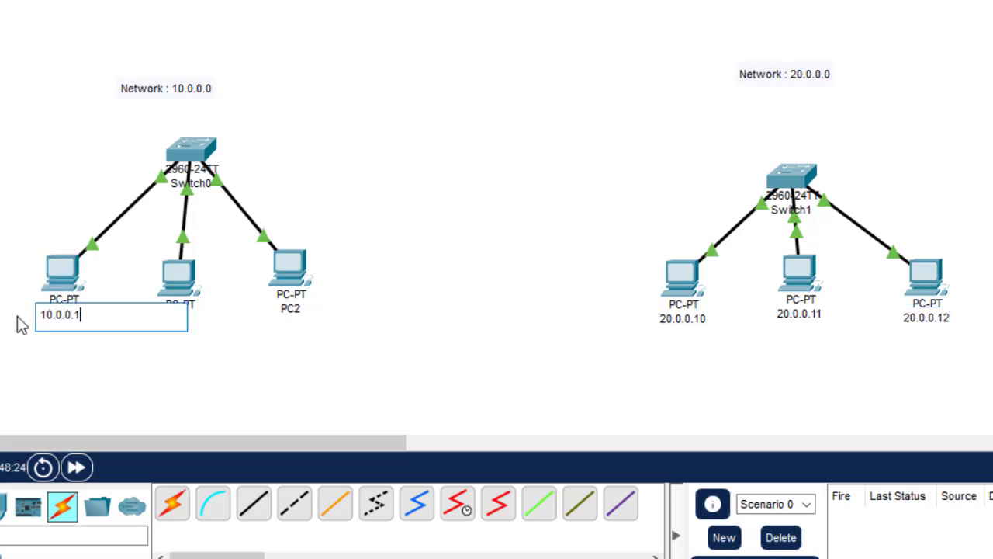
click(221, 405)
- Change PC1's display name to its IP address, 10.0.0.11
click(188, 319)
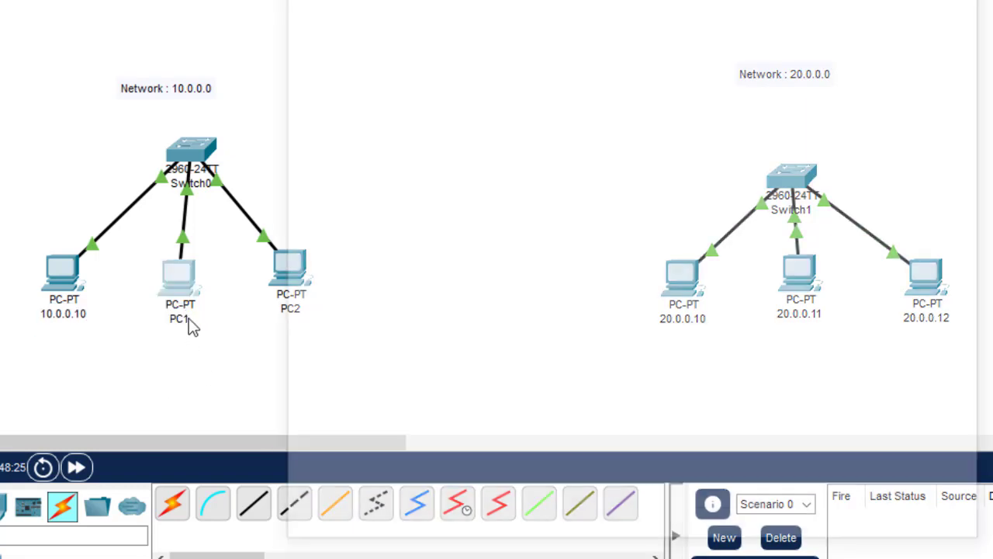
click(264, 316)
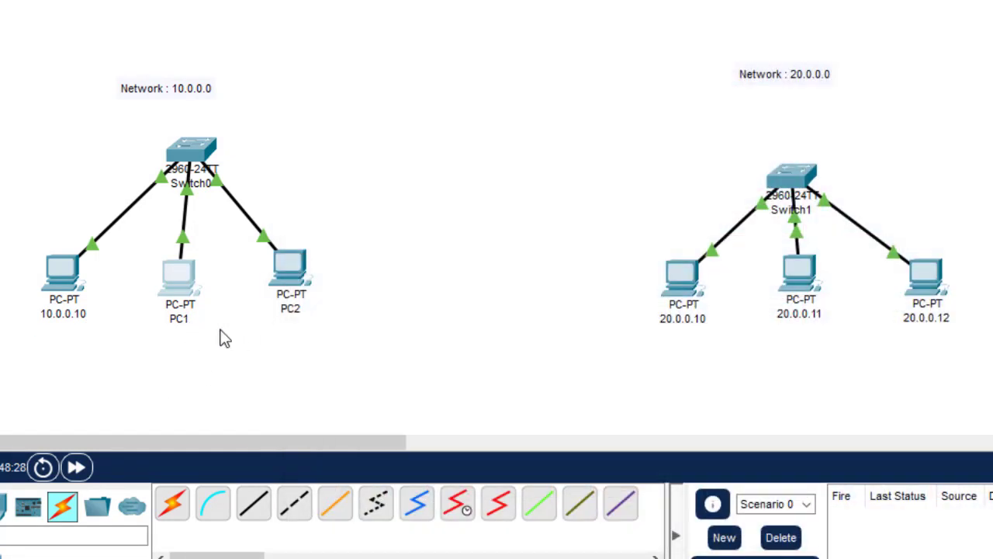
click(175, 322)
text(1)
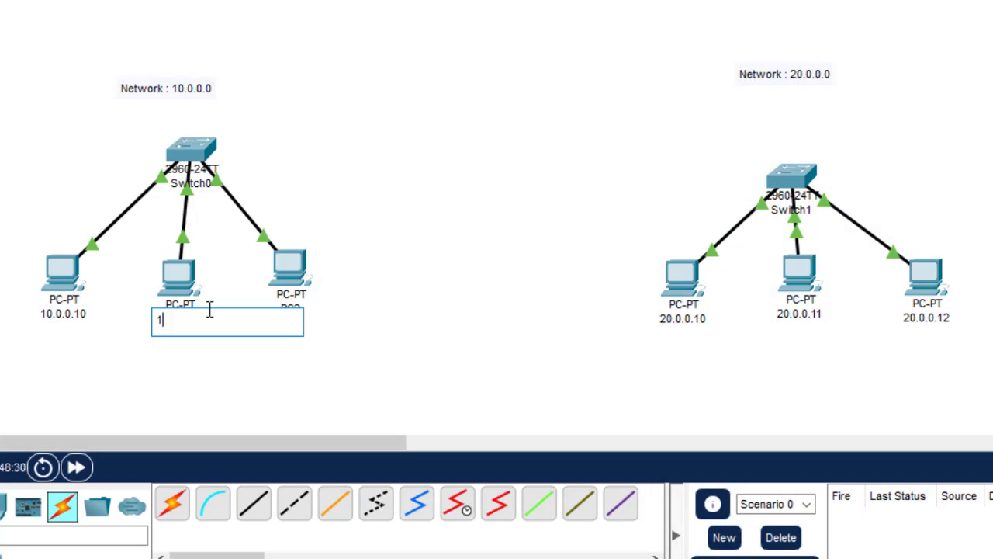
text(0.0.0.11)
click(334, 323)
- Change PC2's display name to its IP address, 10.0.0.12
click(298, 324)
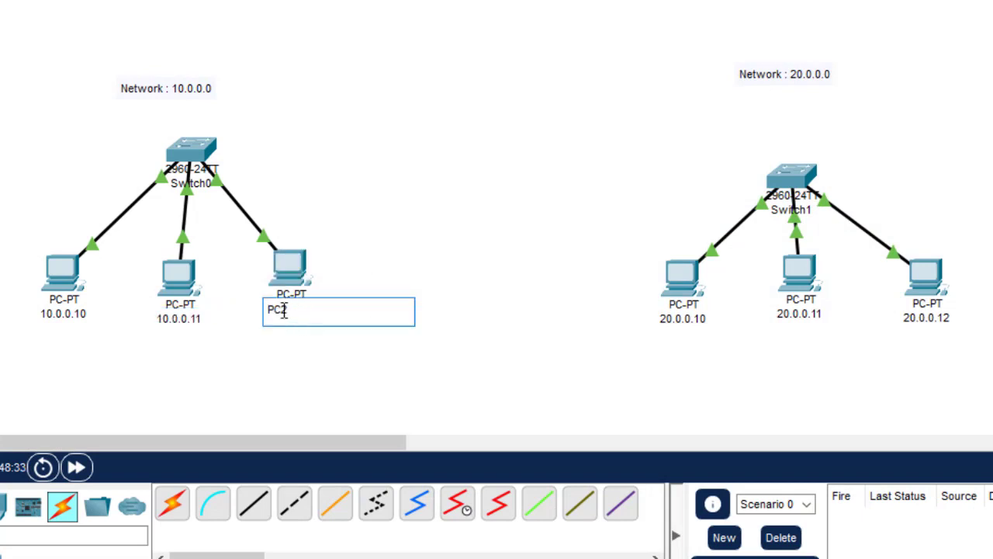
drag(286, 311, 262, 312)
text(10.0.0.12)
click(420, 173)
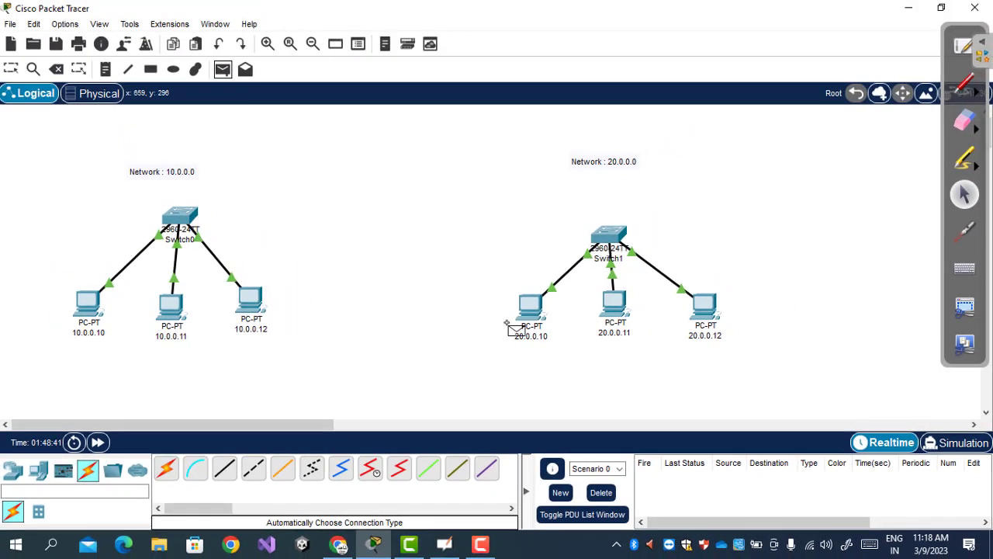
- Test communication between the two networks by sending a simple PDU from the PC 20.0.0.12 to the PC 10.0.0.10
click(704, 304)
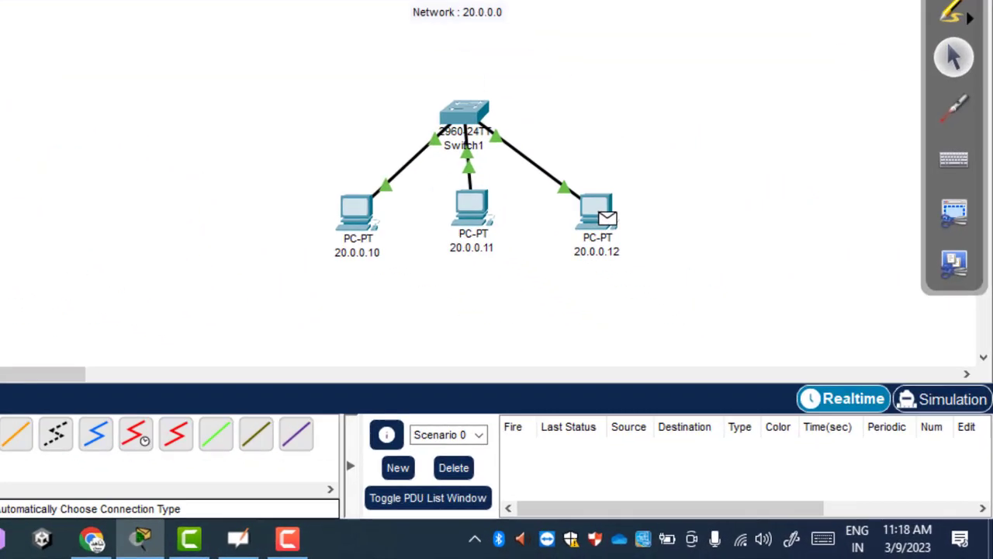
click(88, 301)
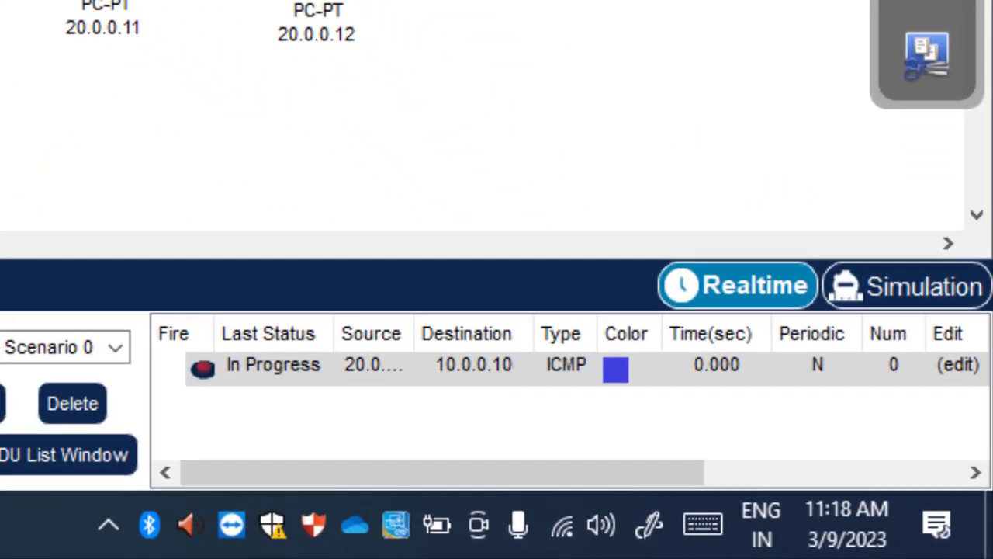